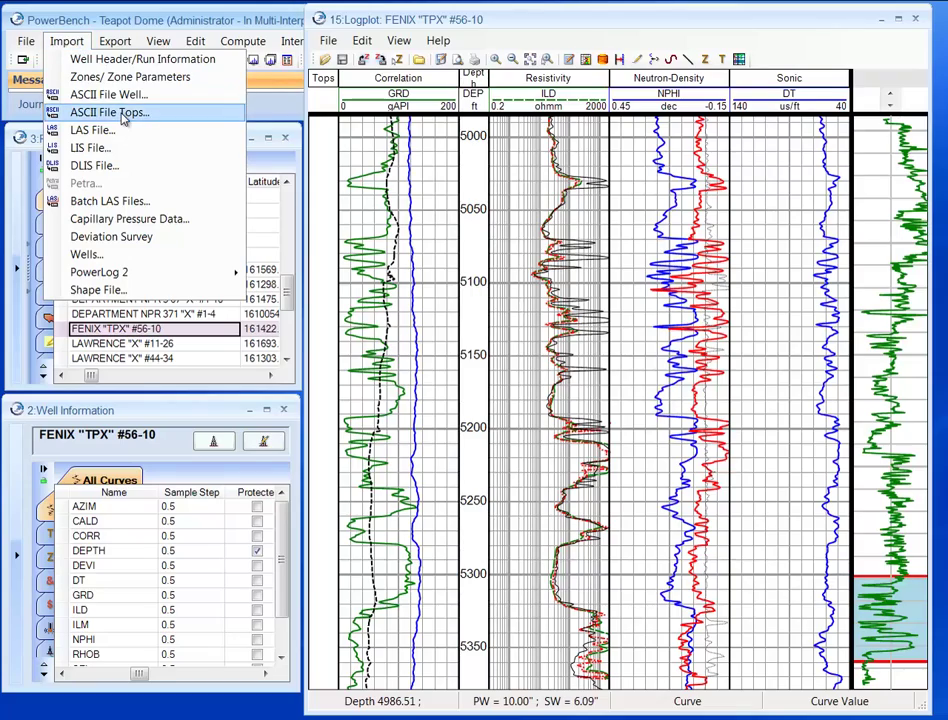
Load NPR-3_Select_FormationTops.txt into the ASCII tops importer to preview its contents.
{"action": "left_click", "coordinate": [124, 119]}
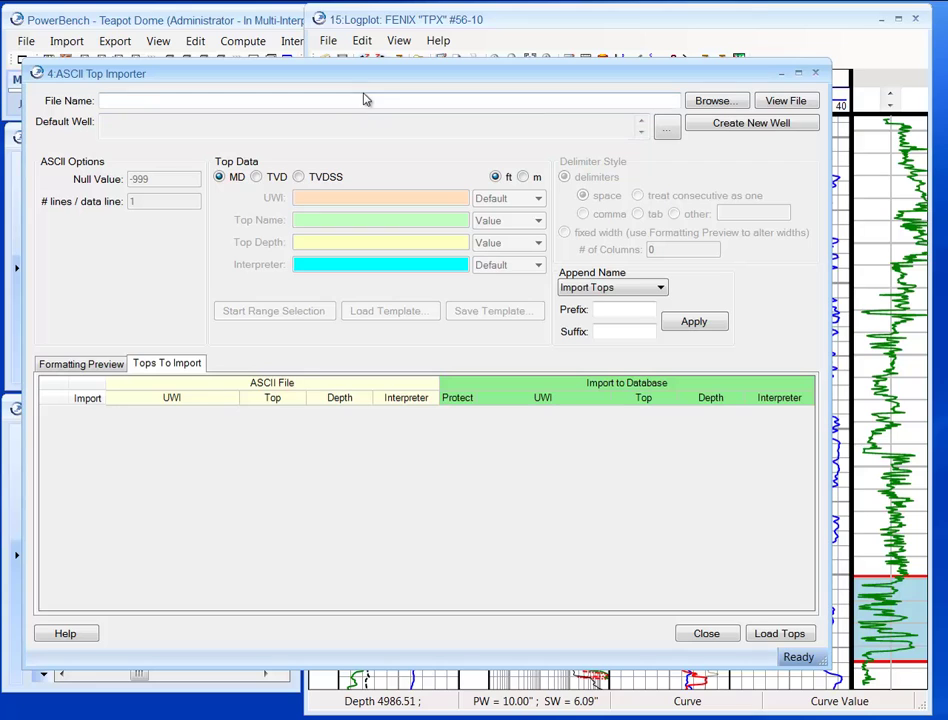
{"action": "left_click", "coordinate": [724, 103]}
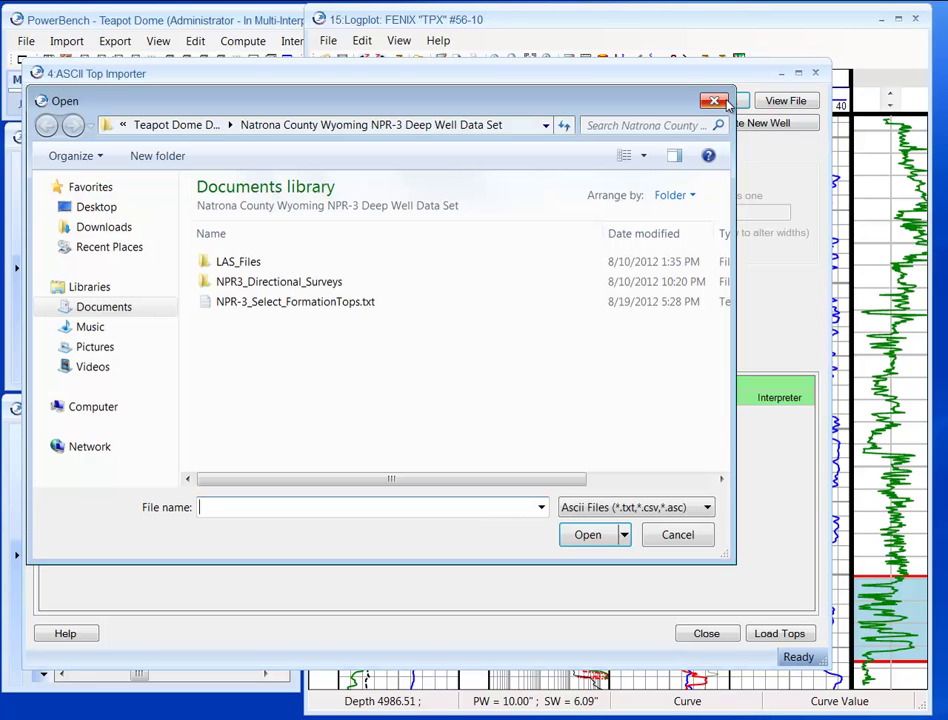
{"action": "left_click", "coordinate": [295, 301]}
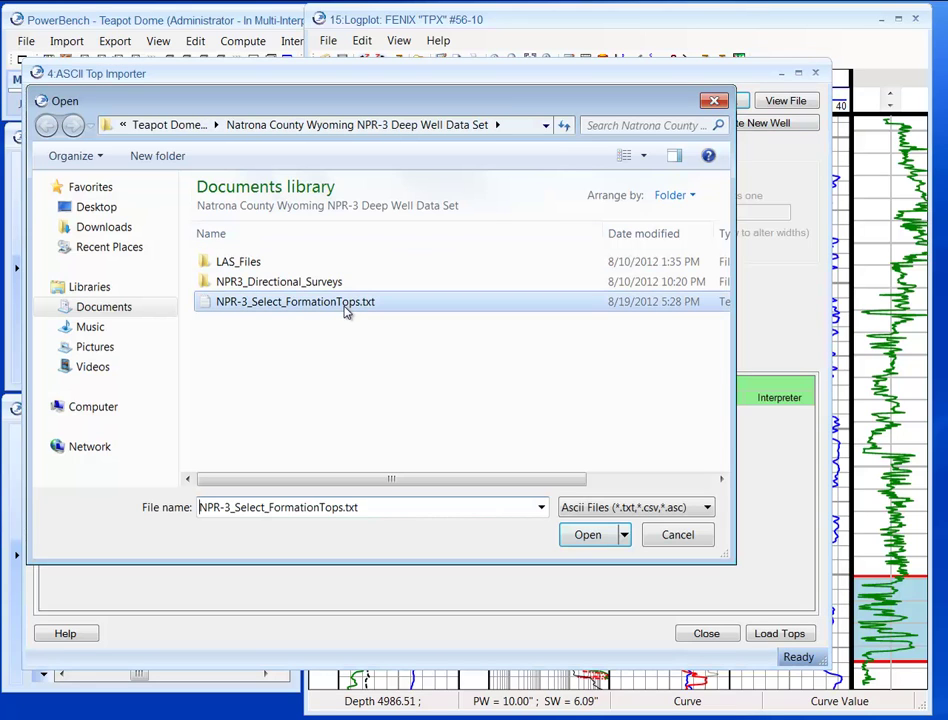
{"action": "left_click", "coordinate": [586, 535]}
{"action": "left_click", "coordinate": [90, 366]}
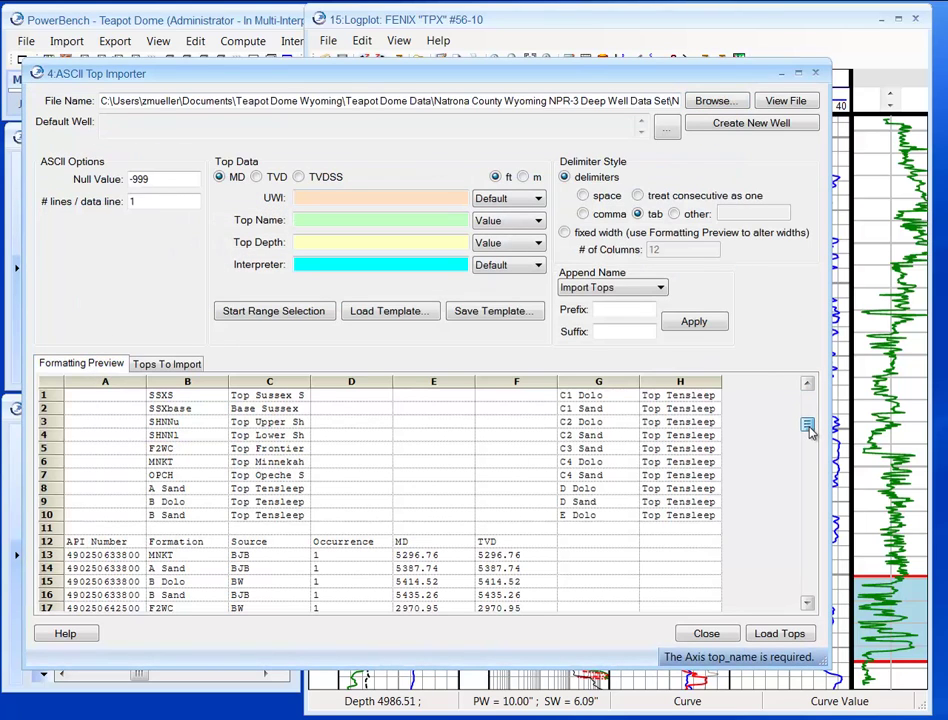
{"action": "scroll", "coordinate": [806, 424], "scroll_direction": "down", "scroll_amount": 12}
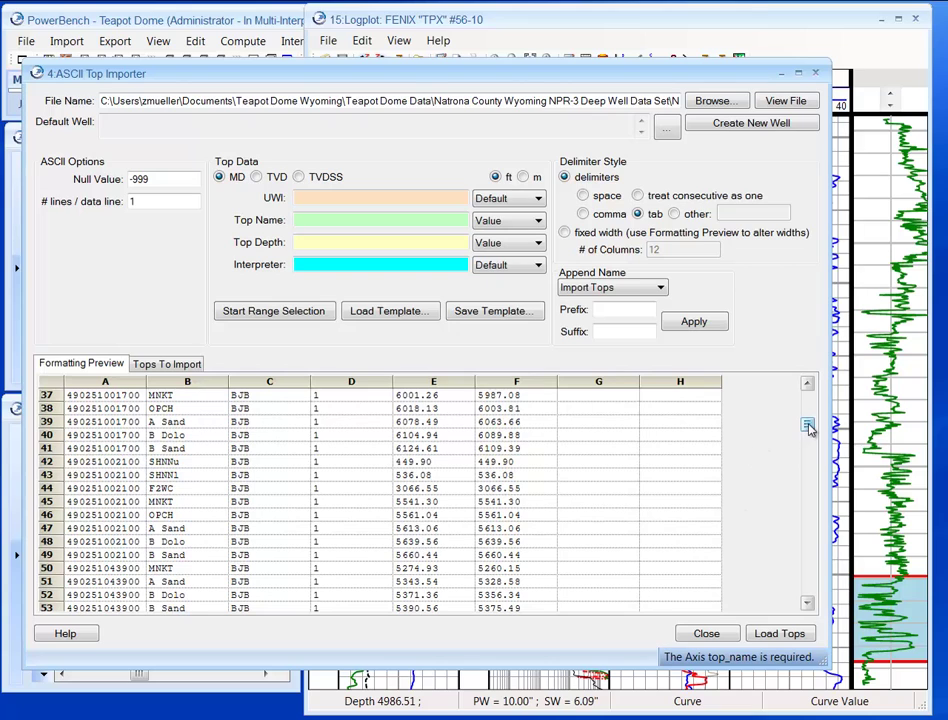
{"action": "scroll", "coordinate": [806, 424], "scroll_direction": "up", "scroll_amount": 2}
{"action": "scroll", "coordinate": [808, 400], "scroll_direction": "up", "scroll_amount": 7}
{"action": "scroll", "coordinate": [808, 386], "scroll_direction": "up", "scroll_amount": 2}
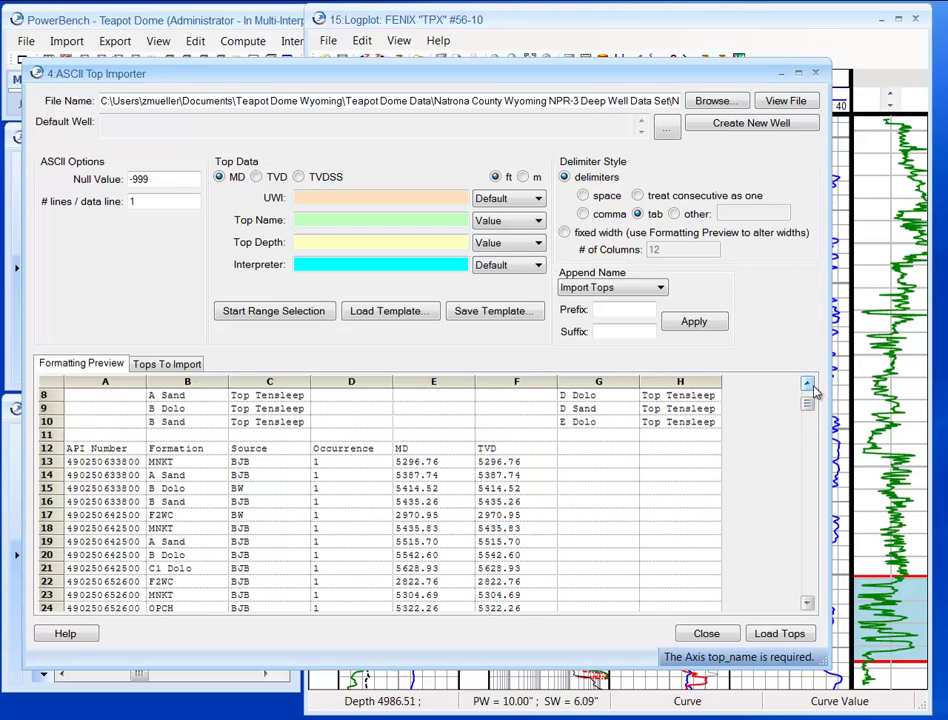
{"action": "scroll", "coordinate": [808, 386], "scroll_direction": "up", "scroll_amount": 3}
{"action": "scroll", "coordinate": [810, 390], "scroll_direction": "up", "scroll_amount": 1}
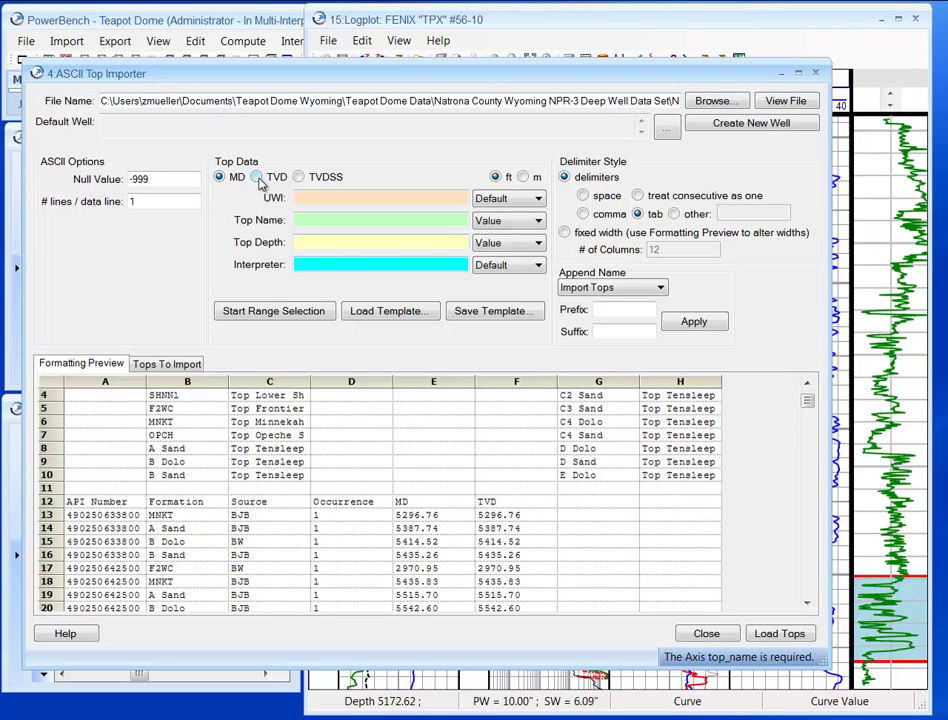
Map UWI to column A, Top Name to B, Top Depth to E and Interpreter to C, starting at row 13.
{"action": "left_click", "coordinate": [315, 198]}
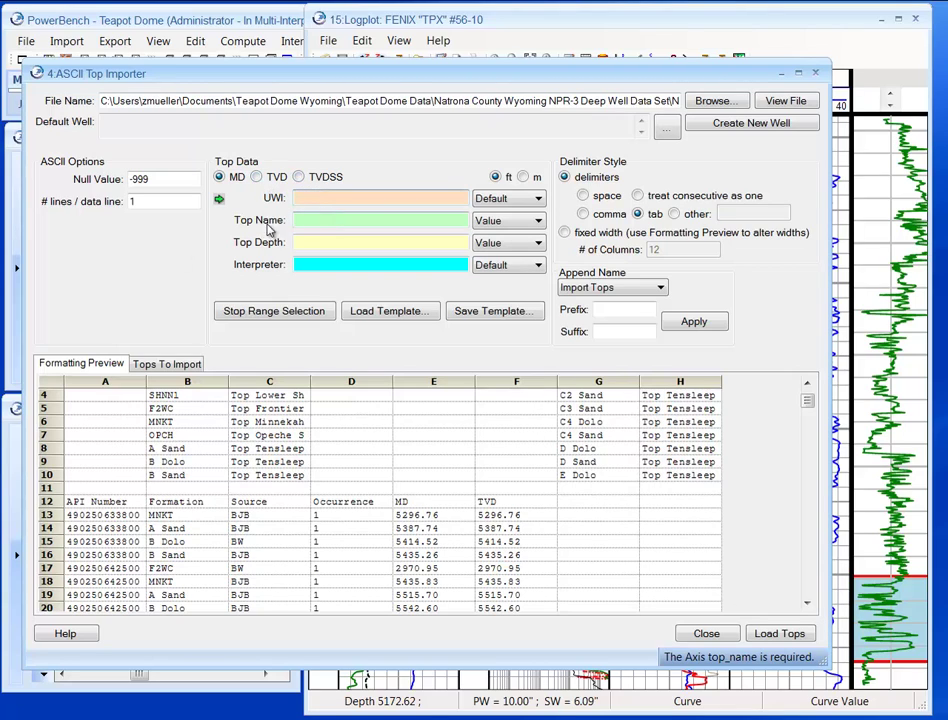
{"action": "left_click", "coordinate": [127, 584]}
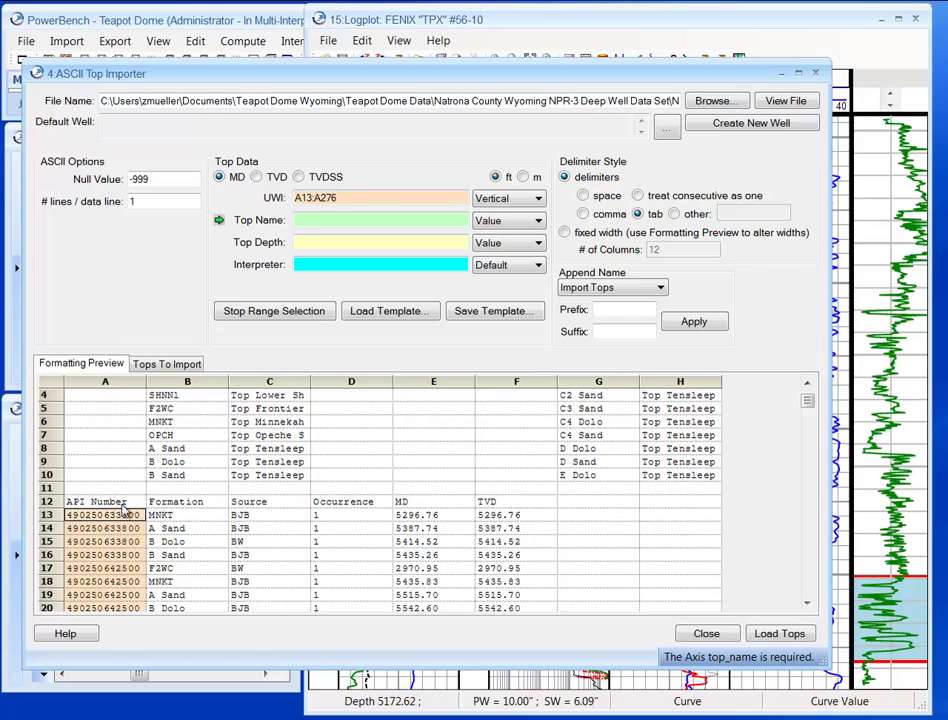
{"action": "left_click", "coordinate": [183, 527]}
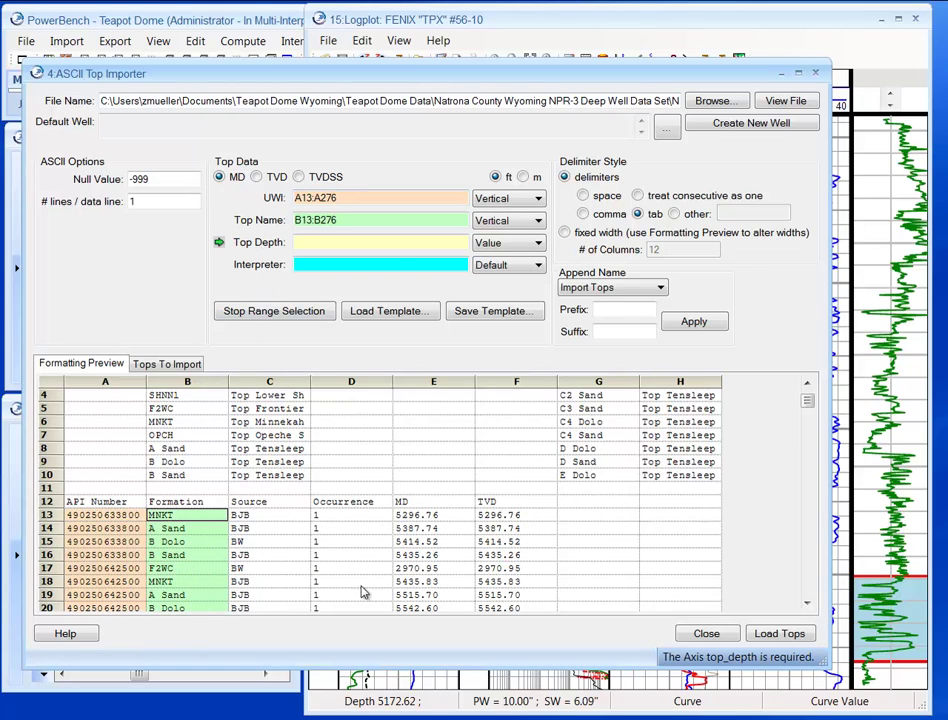
{"action": "left_click", "coordinate": [410, 515]}
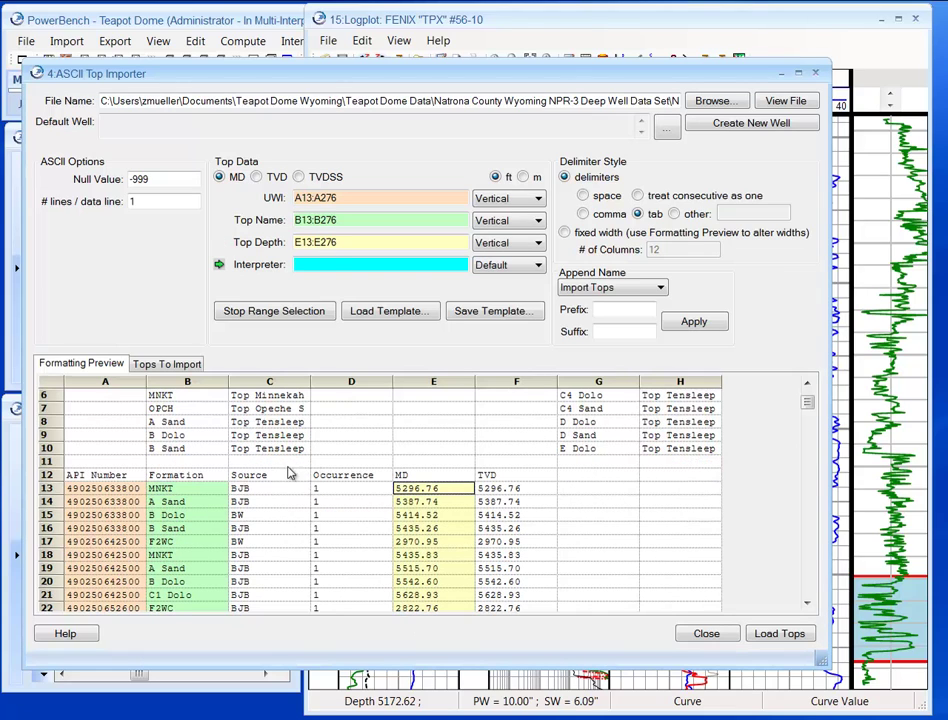
{"action": "left_click", "coordinate": [264, 595]}
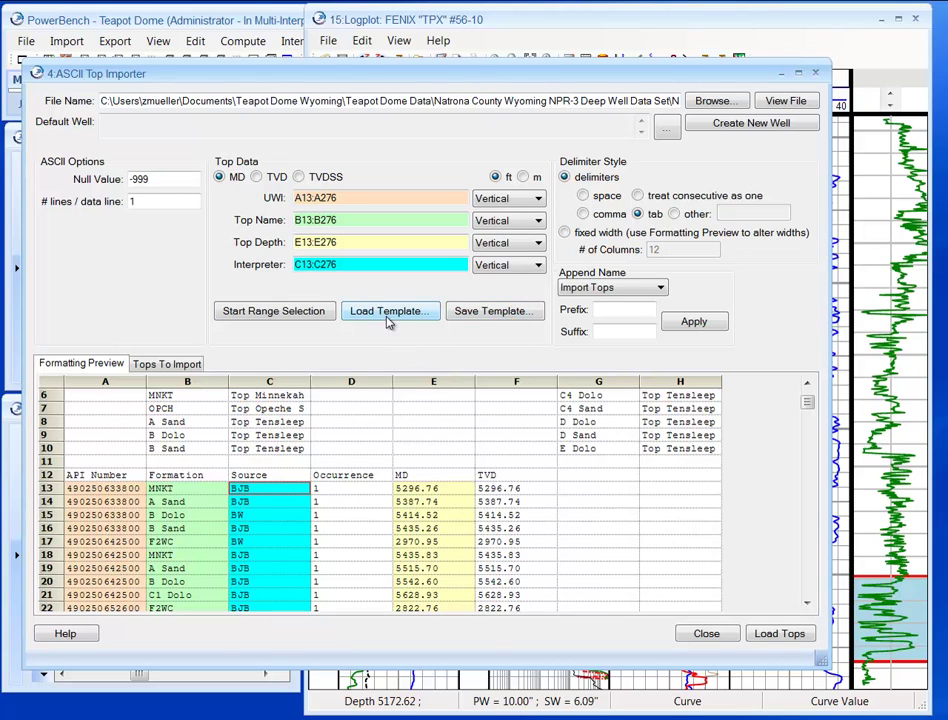
Review the list of tops to import, leaving the protect options unchanged.
{"action": "left_click", "coordinate": [167, 364]}
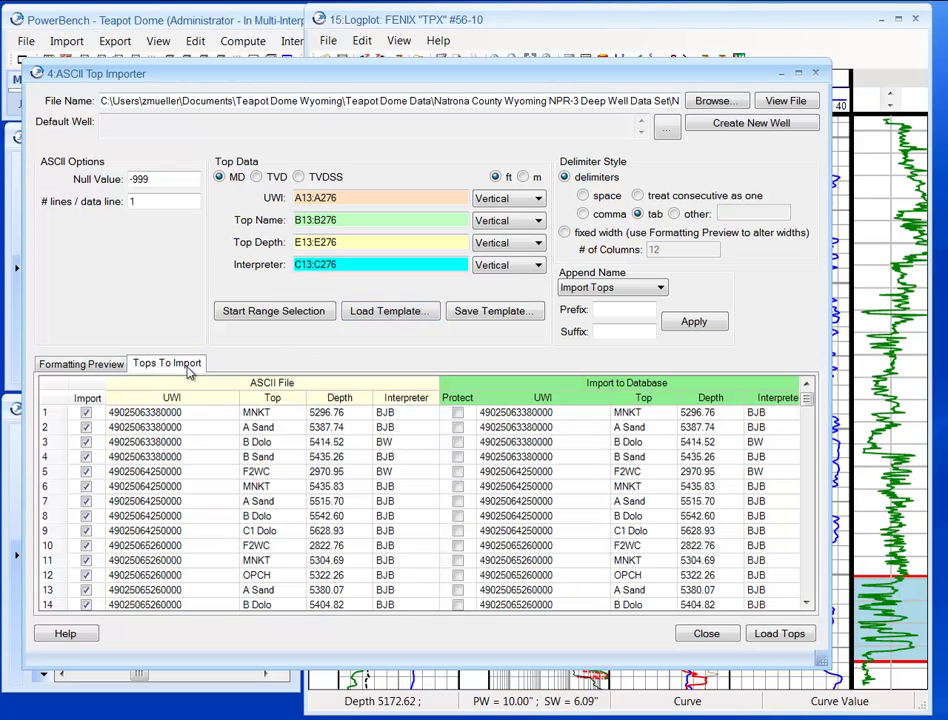
{"action": "mouse_move", "coordinate": [806, 400]}
{"action": "left_mouse_down"}
{"action": "mouse_move", "coordinate": [820, 497]}
{"action": "mouse_move", "coordinate": [818, 600]}
{"action": "mouse_move", "coordinate": [777, 397]}
{"action": "left_mouse_up"}
{"action": "right_click", "coordinate": [456, 401]}
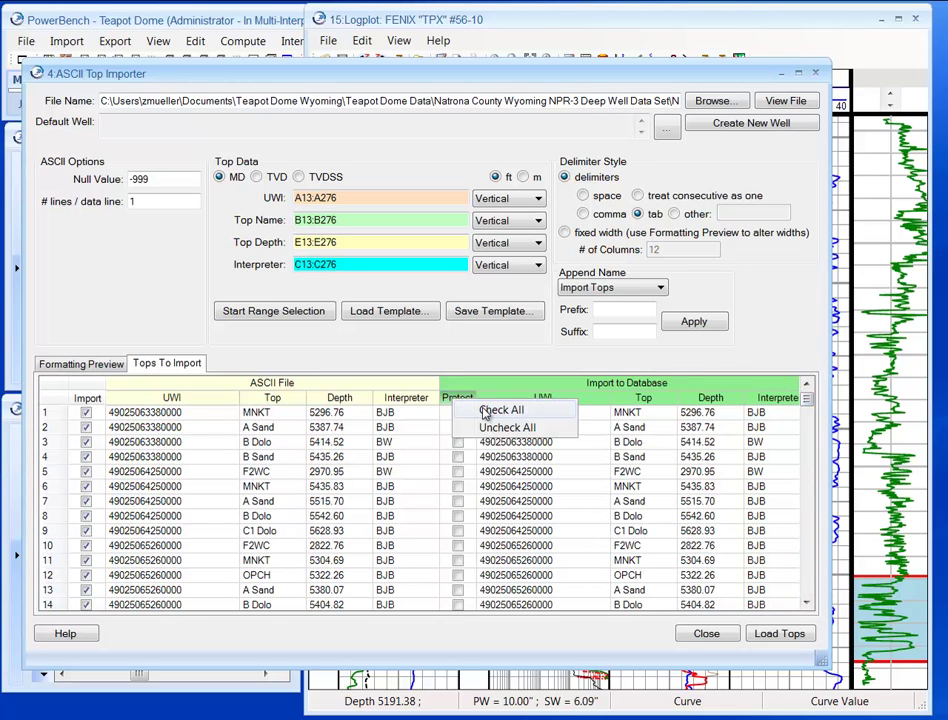
{"action": "left_click", "coordinate": [507, 427]}
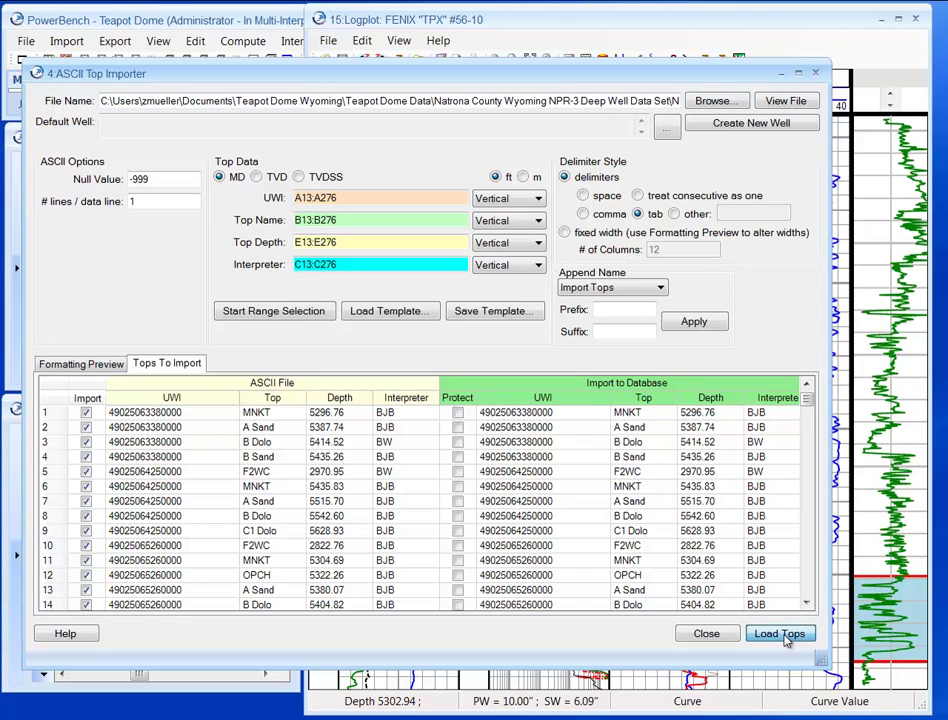
Load all 264 tops into the database, acknowledge completion, and close the importer.
{"action": "left_click", "coordinate": [786, 641]}
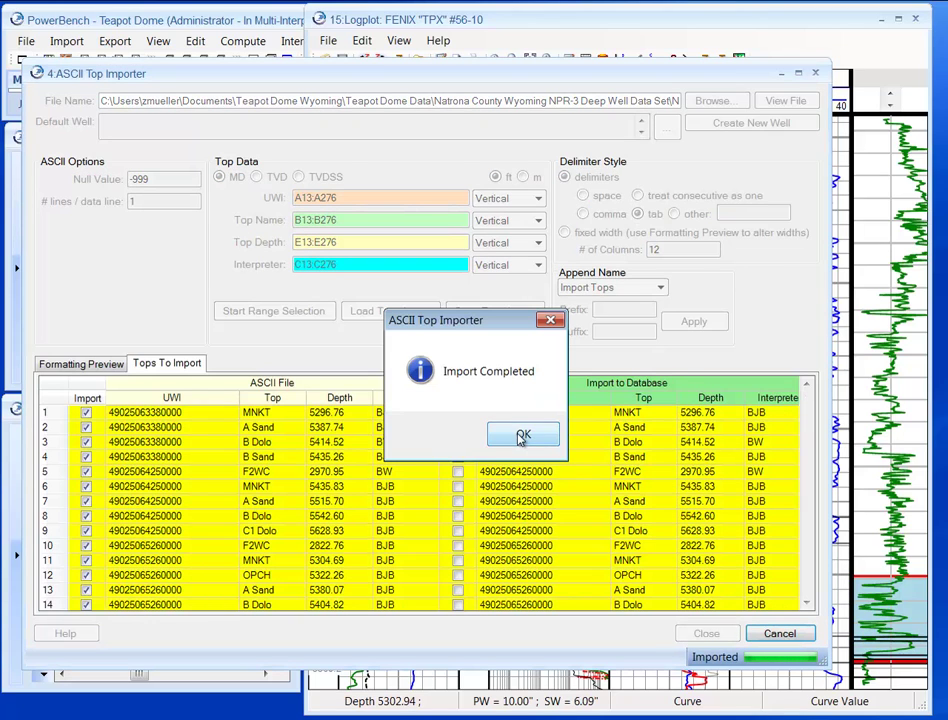
{"action": "left_click", "coordinate": [521, 437]}
{"action": "left_click_drag", "start_coordinate": [813, 418], "coordinate": [815, 605]}
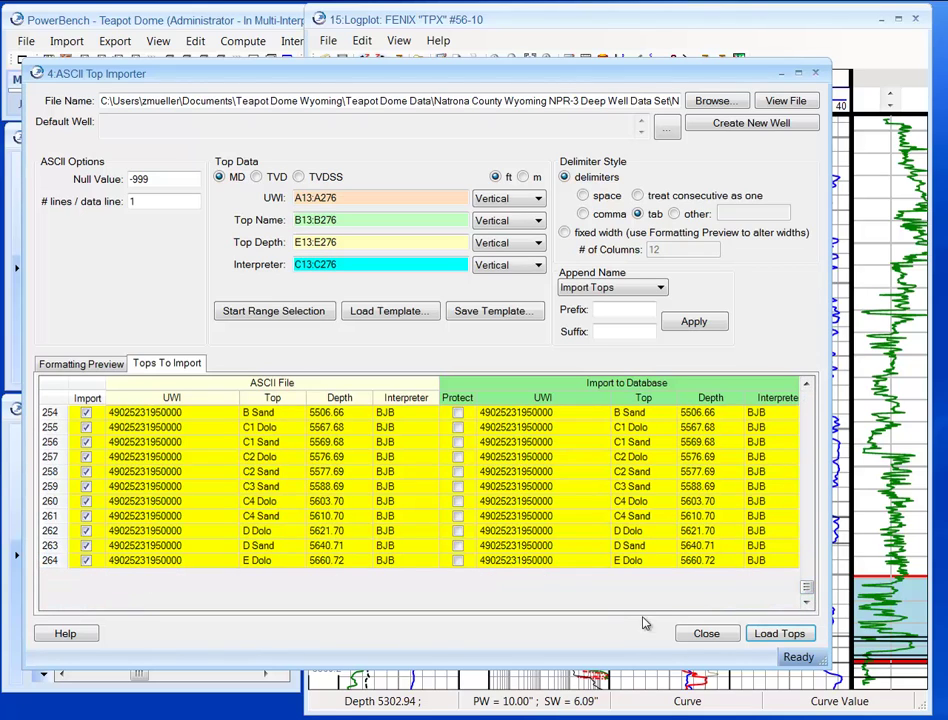
{"action": "left_click", "coordinate": [714, 637]}
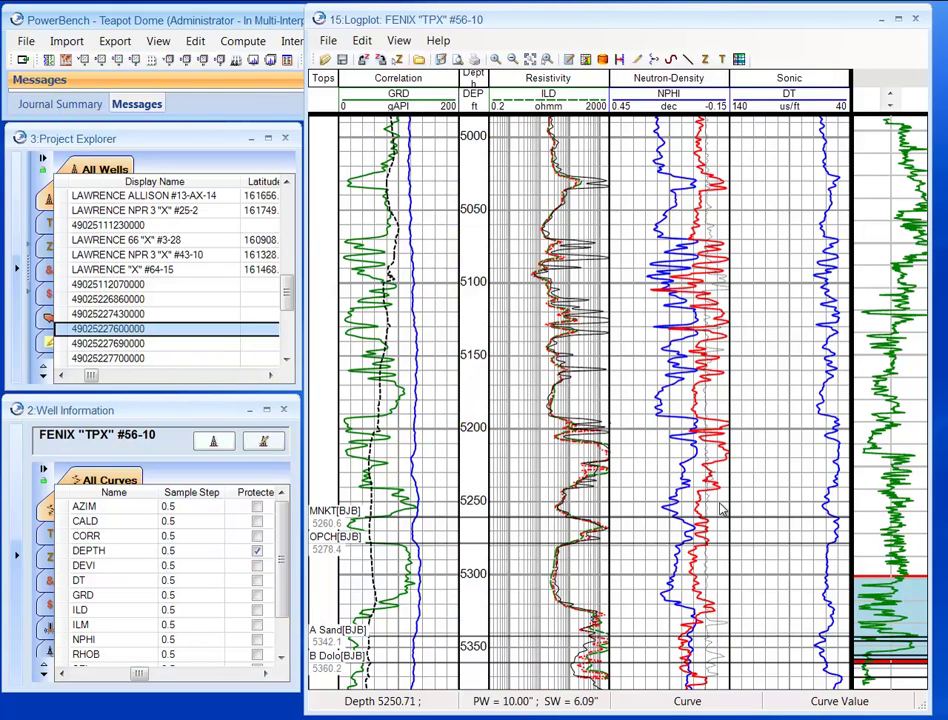
Display roughly 5248–5447 ft on the FENIX log plot and move its window left.
{"action": "left_click", "coordinate": [902, 610]}
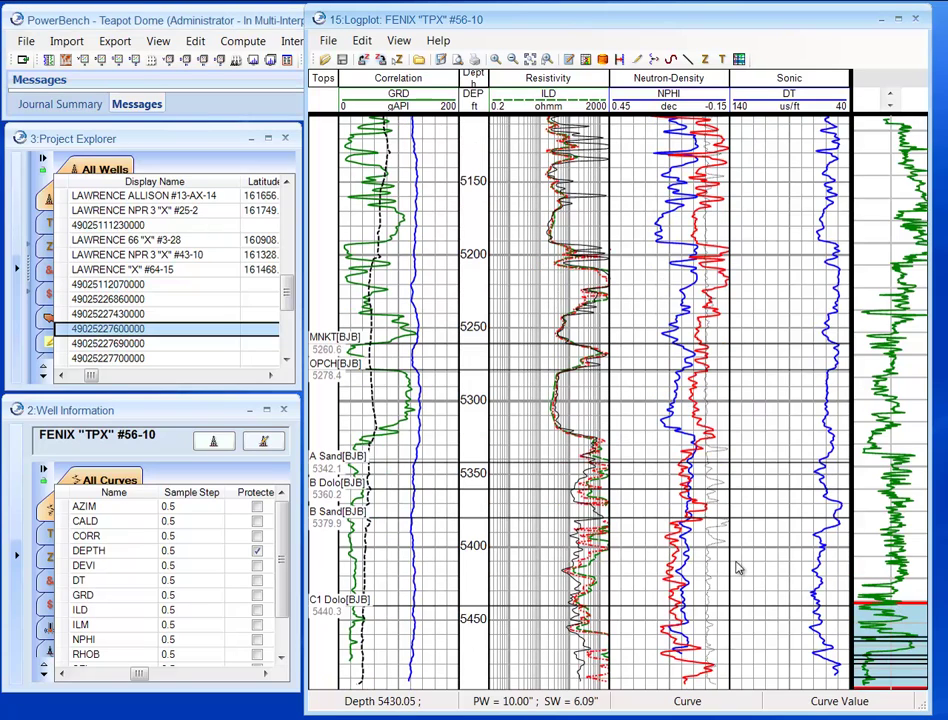
{"action": "right_click", "coordinate": [485, 423]}
{"action": "left_click", "coordinate": [571, 468]}
{"action": "left_click_drag", "start_coordinate": [545, 323], "coordinate": [565, 616]}
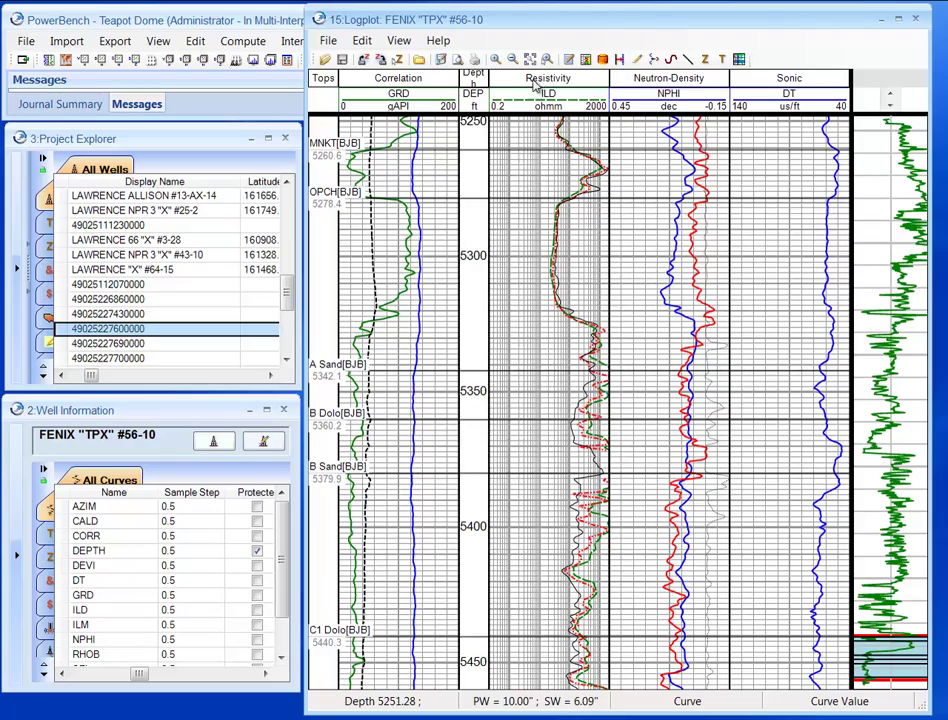
{"action": "left_click_drag", "start_coordinate": [576, 25], "coordinate": [404, 29]}
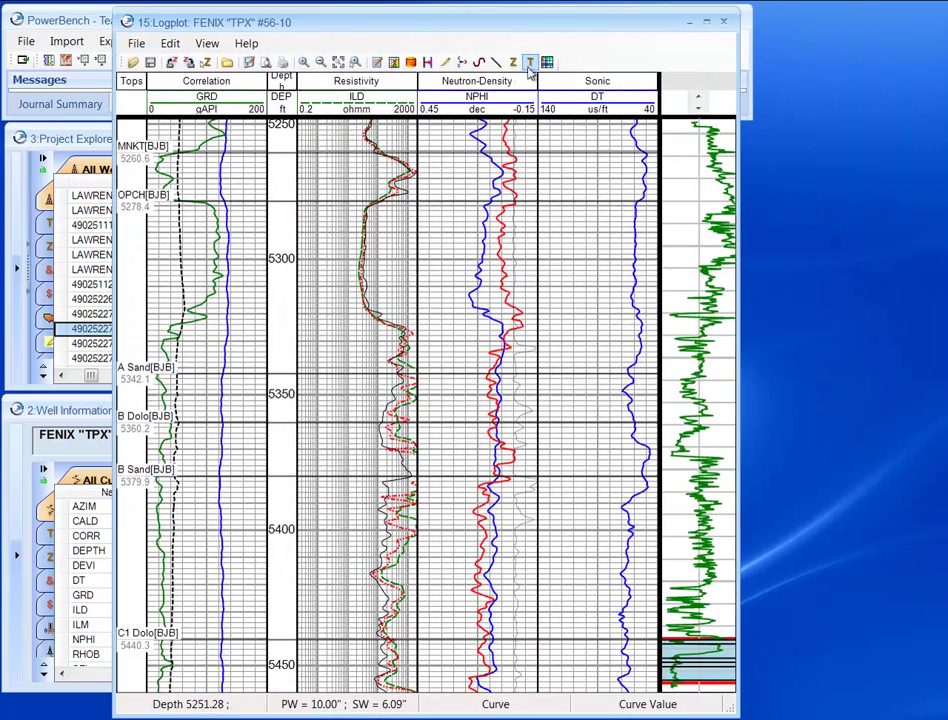
Drag the MNKT top on the FENIX log up from 5260.6 to 5253 ft.
{"action": "left_click", "coordinate": [531, 62]}
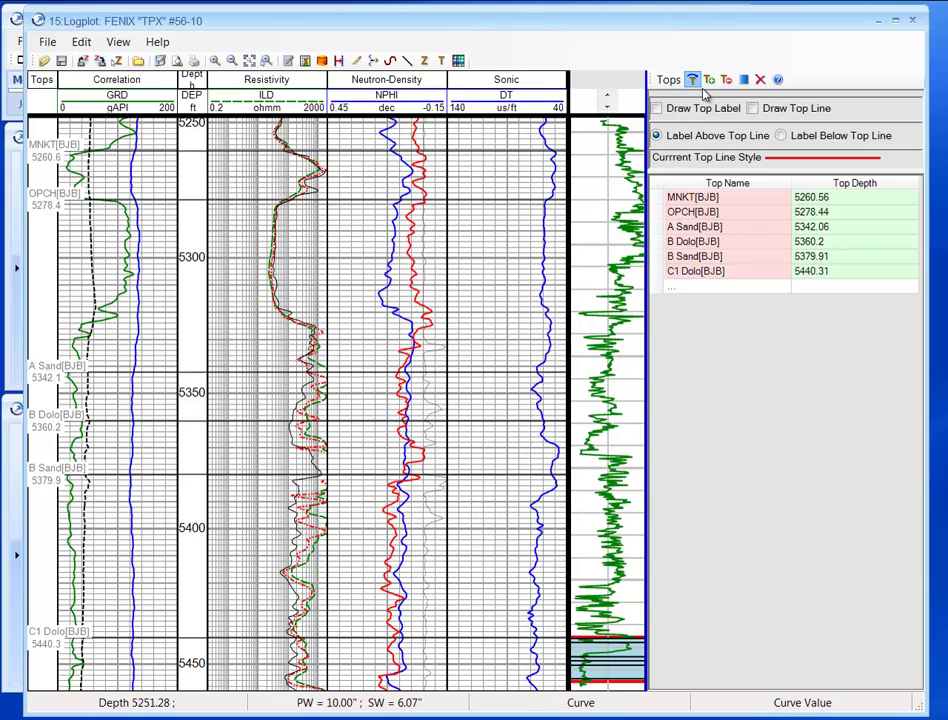
{"action": "left_click", "coordinate": [699, 86]}
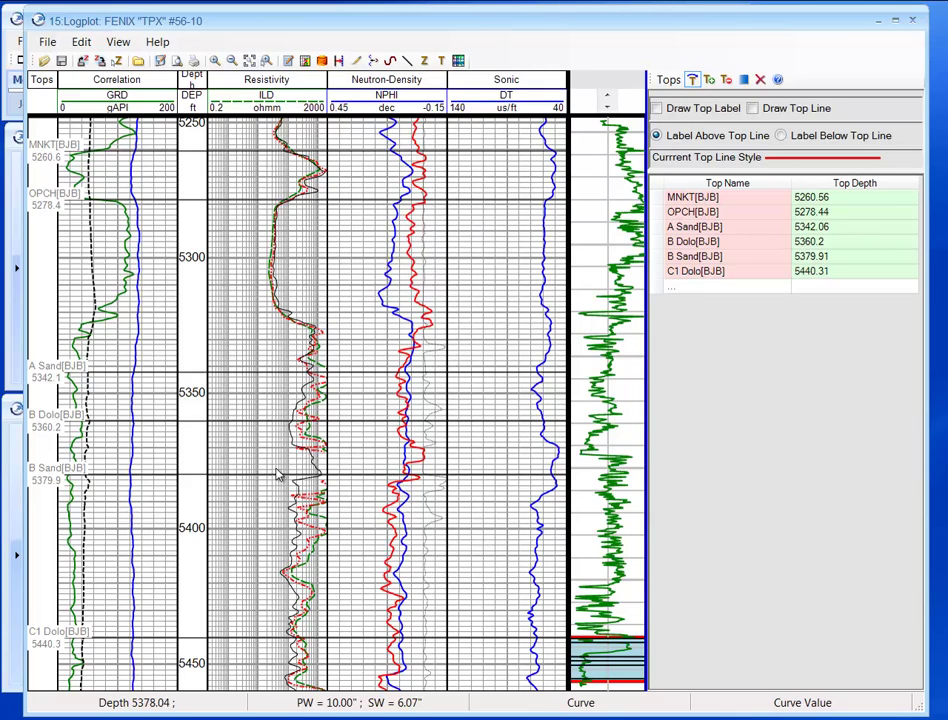
{"action": "left_click", "coordinate": [155, 147]}
{"action": "left_click_drag", "start_coordinate": [155, 147], "coordinate": [155, 139]}
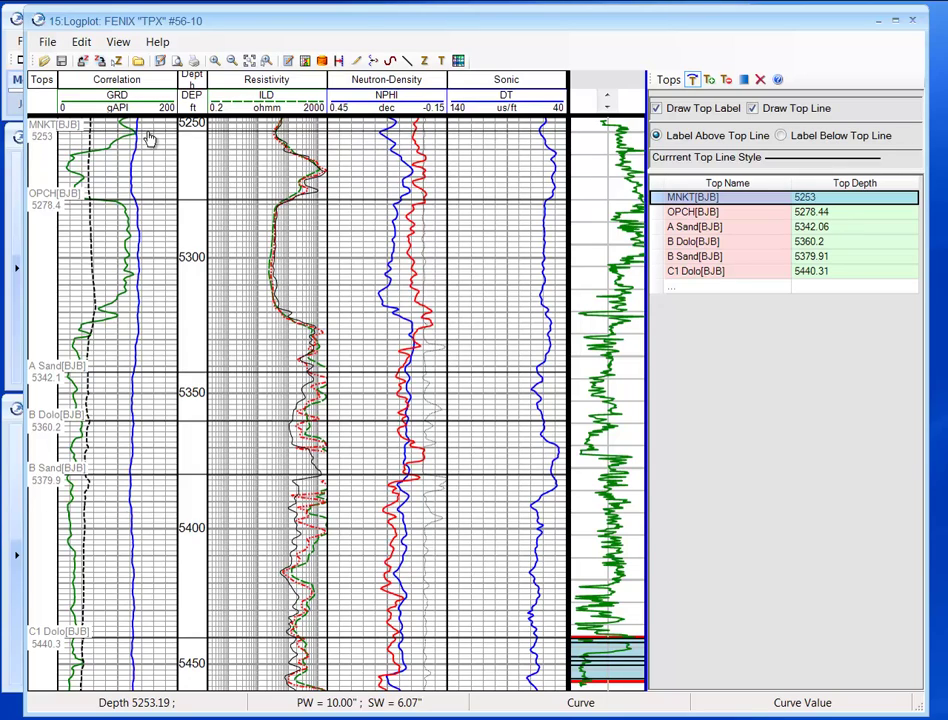
Add a test top at 5323.5 ft, delete it again, and close tops editing.
{"action": "left_click", "coordinate": [710, 80]}
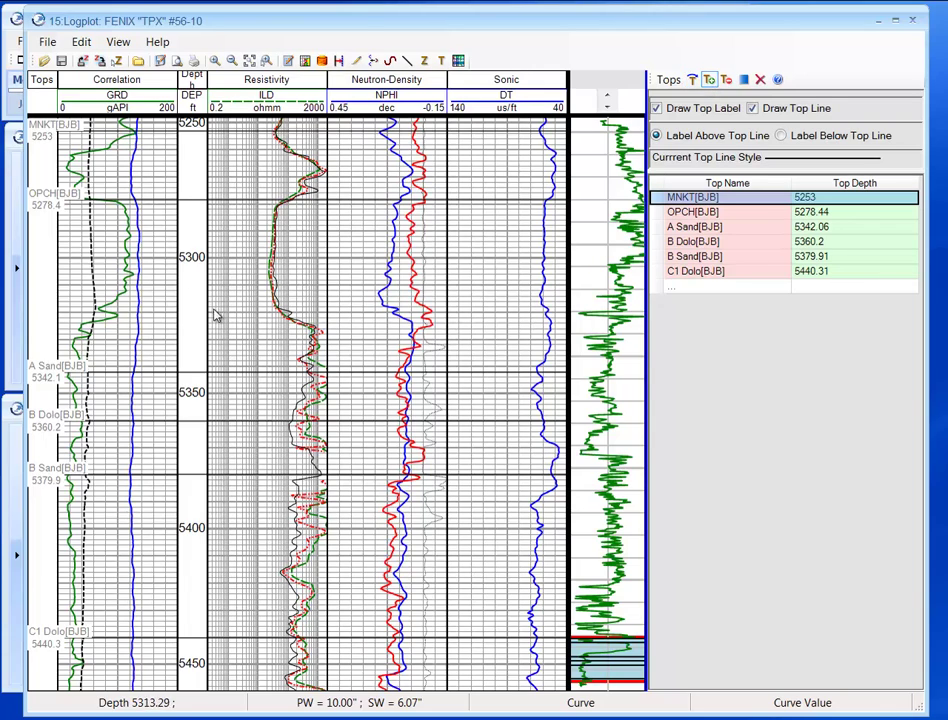
{"action": "left_click", "coordinate": [297, 322]}
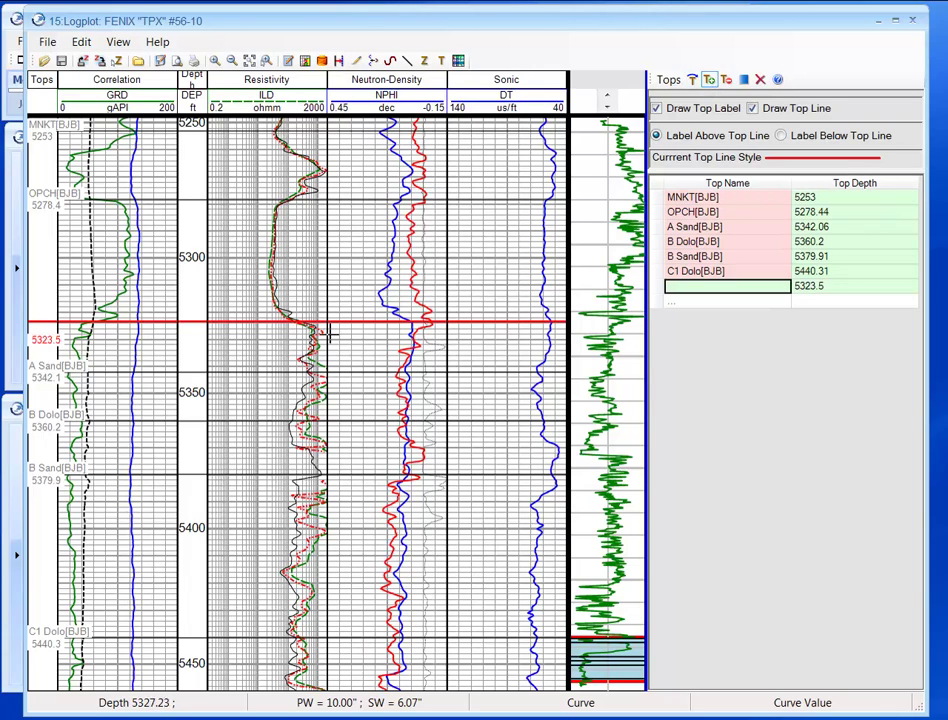
{"action": "left_click", "coordinate": [726, 80]}
{"action": "left_click", "coordinate": [311, 322]}
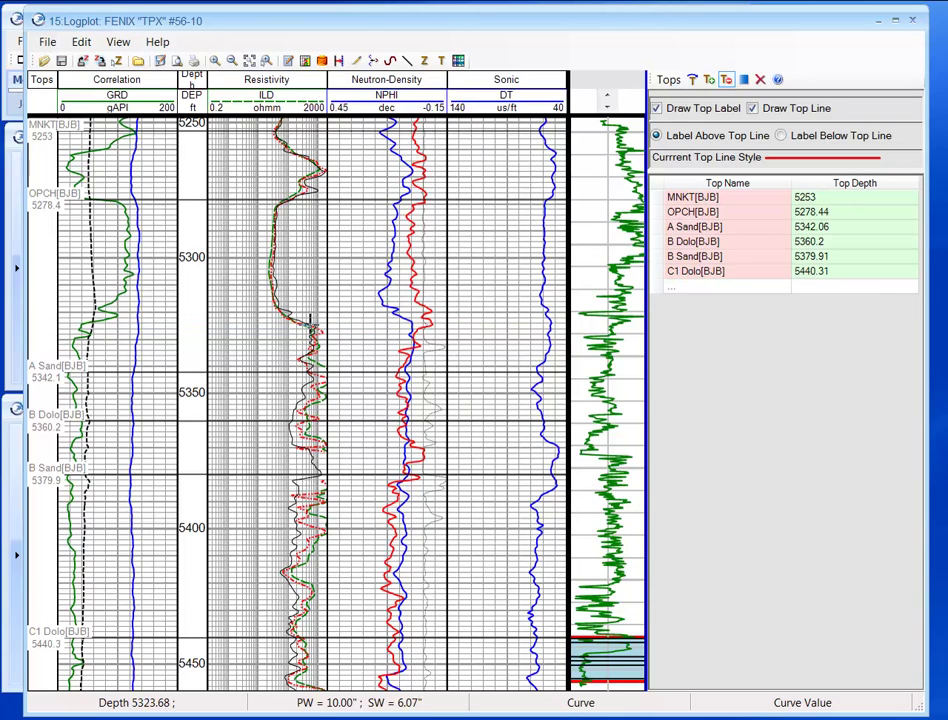
{"action": "left_click", "coordinate": [692, 80]}
{"action": "left_click", "coordinate": [760, 79]}
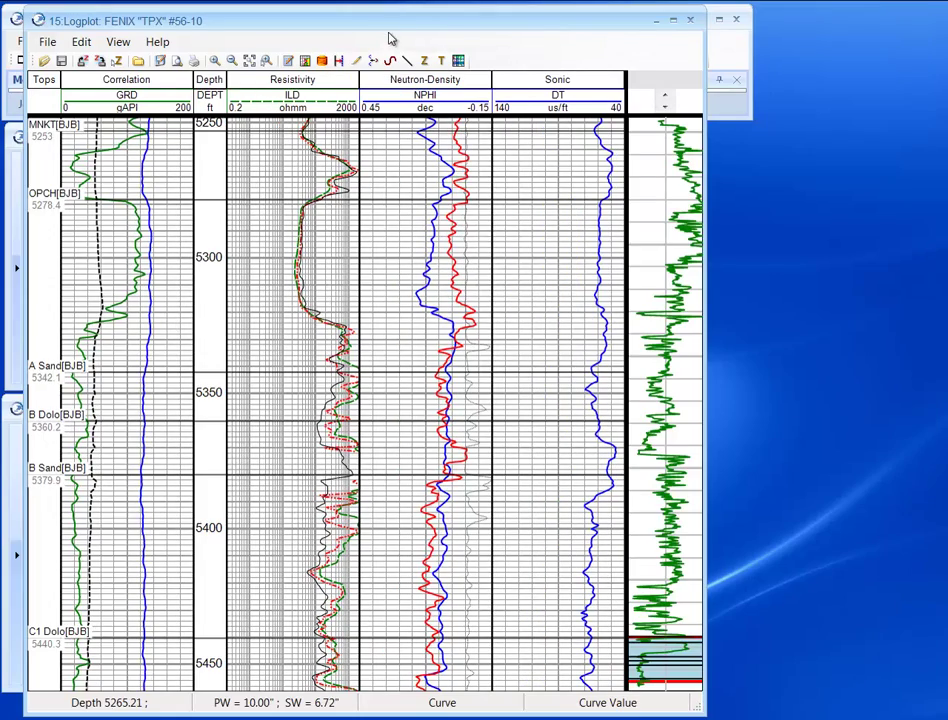
{"action": "left_click_drag", "start_coordinate": [390, 37], "coordinate": [427, 33]}
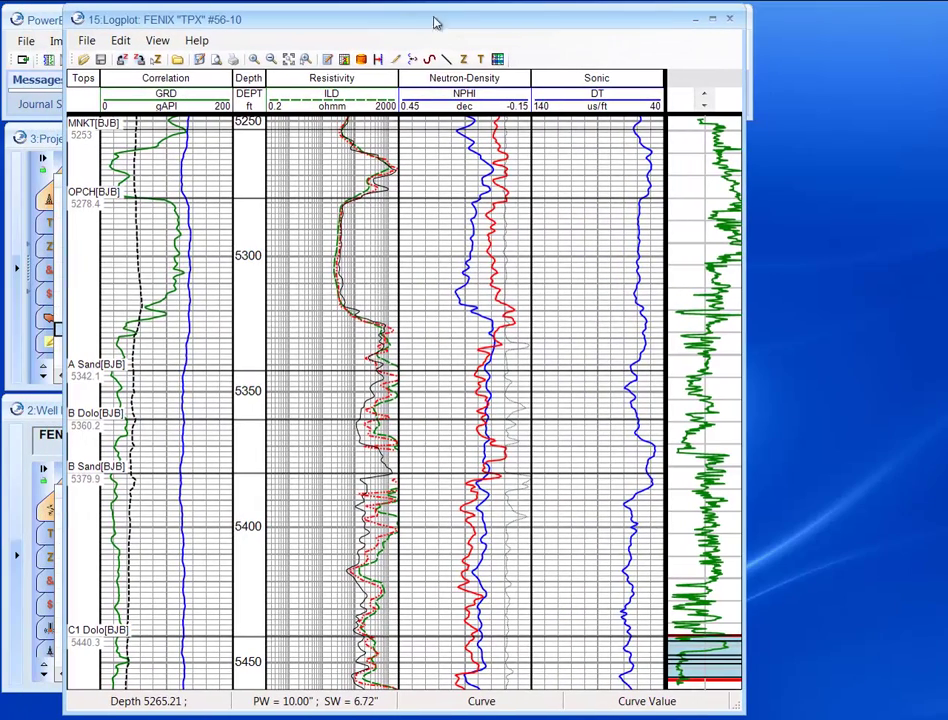
Pick the A Sand to B Dolo interval as a zone saved under the existing B_Dolomite name.
{"action": "right_click", "coordinate": [238, 305]}
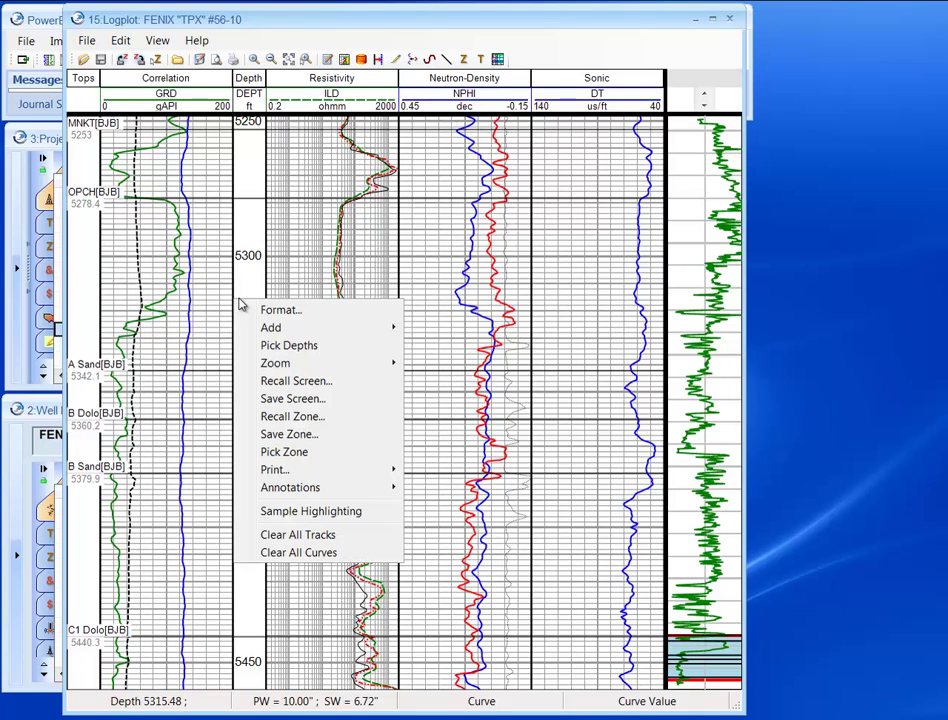
{"action": "left_click", "coordinate": [285, 452]}
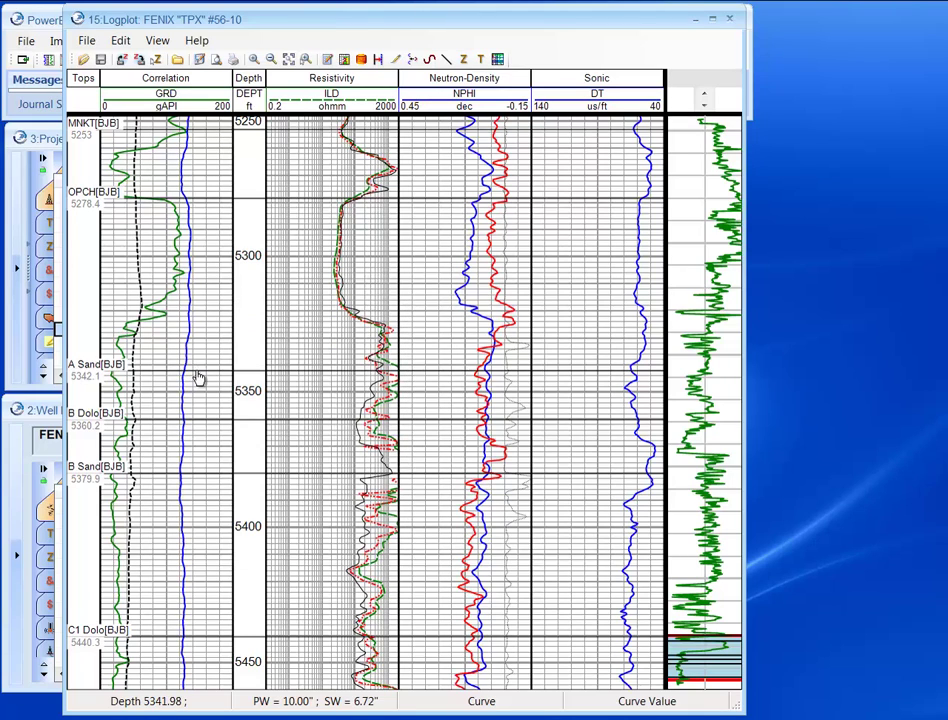
{"action": "left_click_drag", "start_coordinate": [199, 378], "coordinate": [204, 427]}
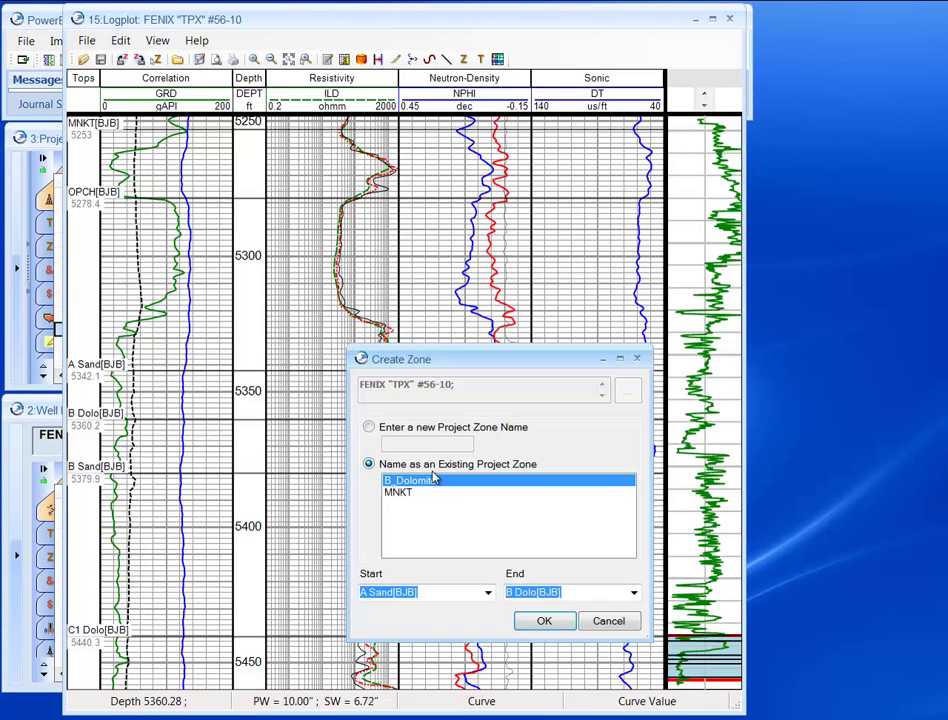
{"action": "left_click", "coordinate": [544, 622]}
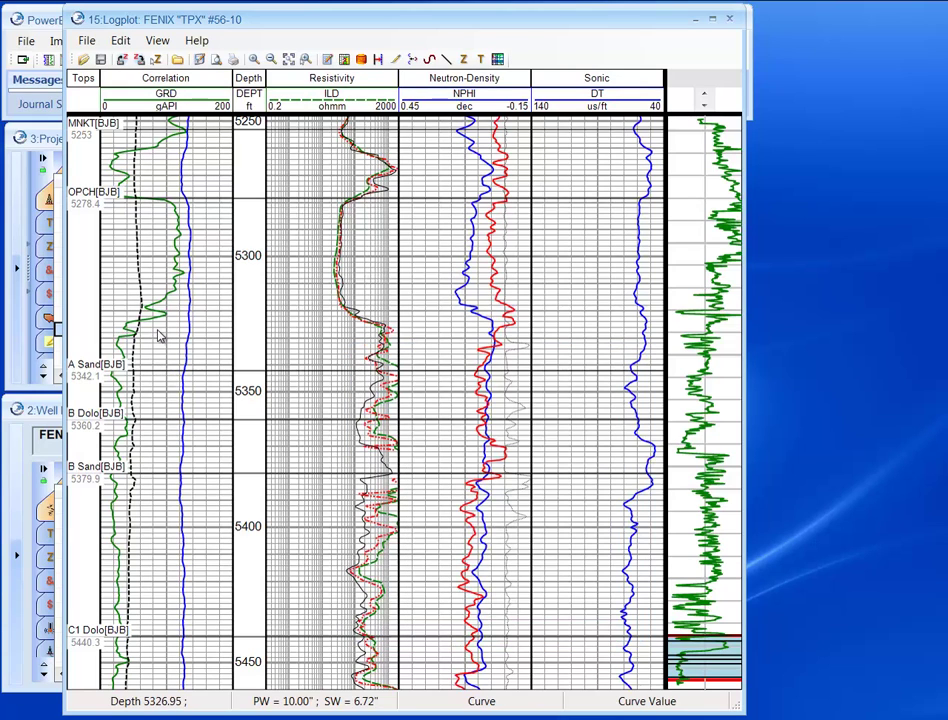
Pick a zone from about 5324.8 ft to the OPCH top, saved as new project zone OPCH.
{"action": "right_click", "coordinate": [176, 323]}
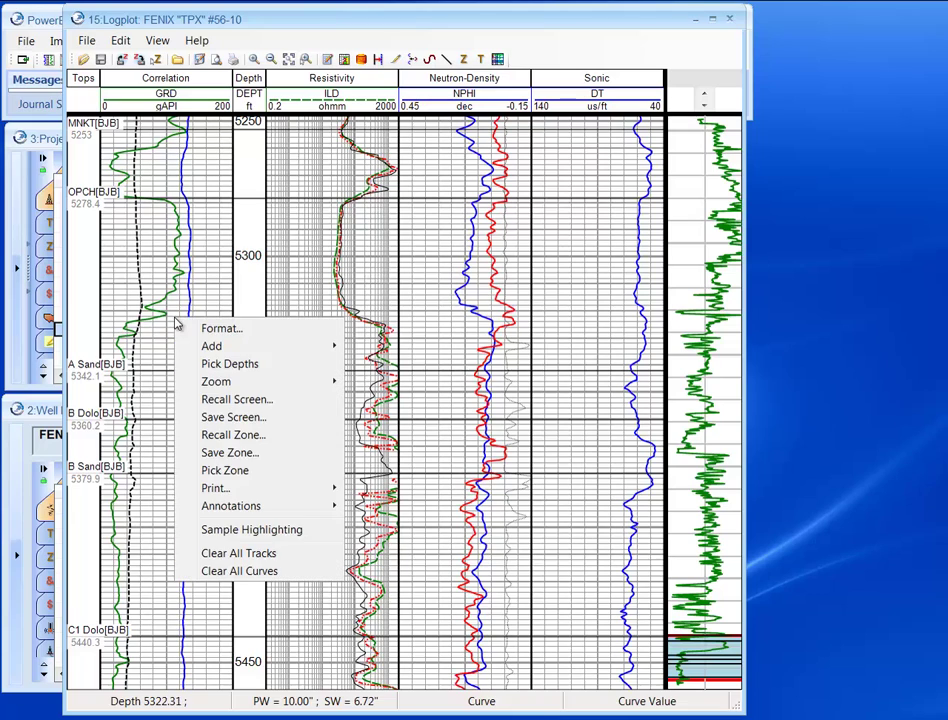
{"action": "left_click", "coordinate": [236, 472]}
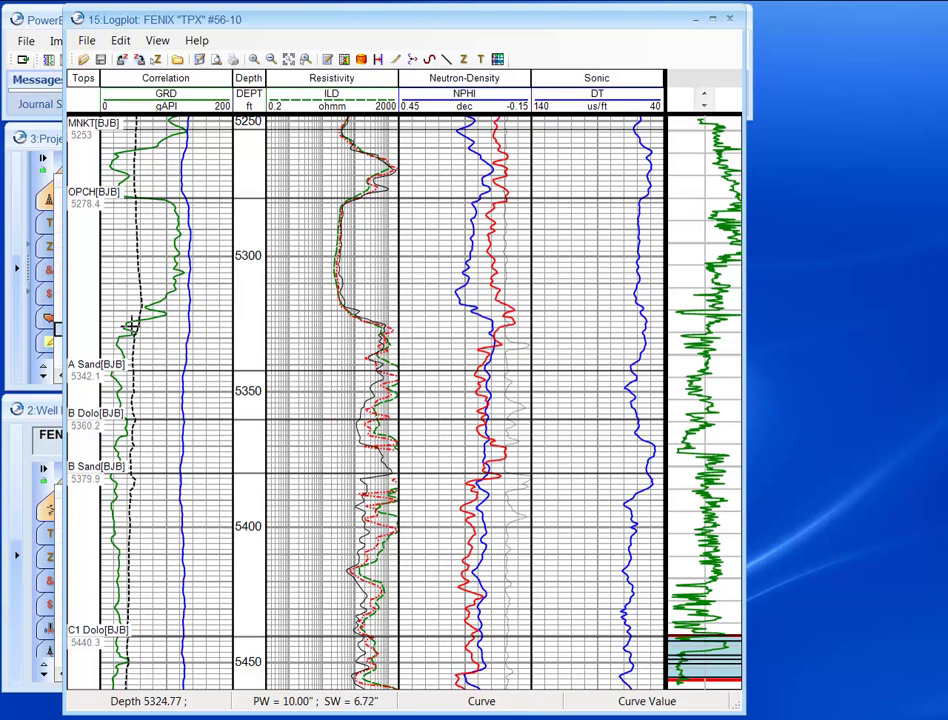
{"action": "left_click", "coordinate": [130, 204]}
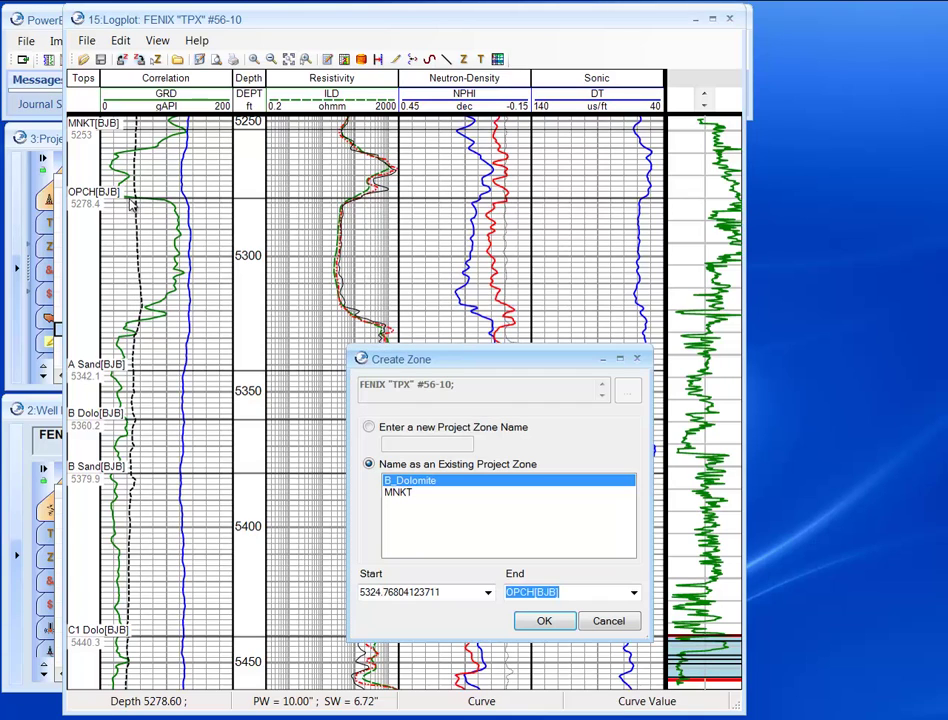
{"action": "left_click", "coordinate": [370, 428]}
{"action": "type", "text": "OPCH"}
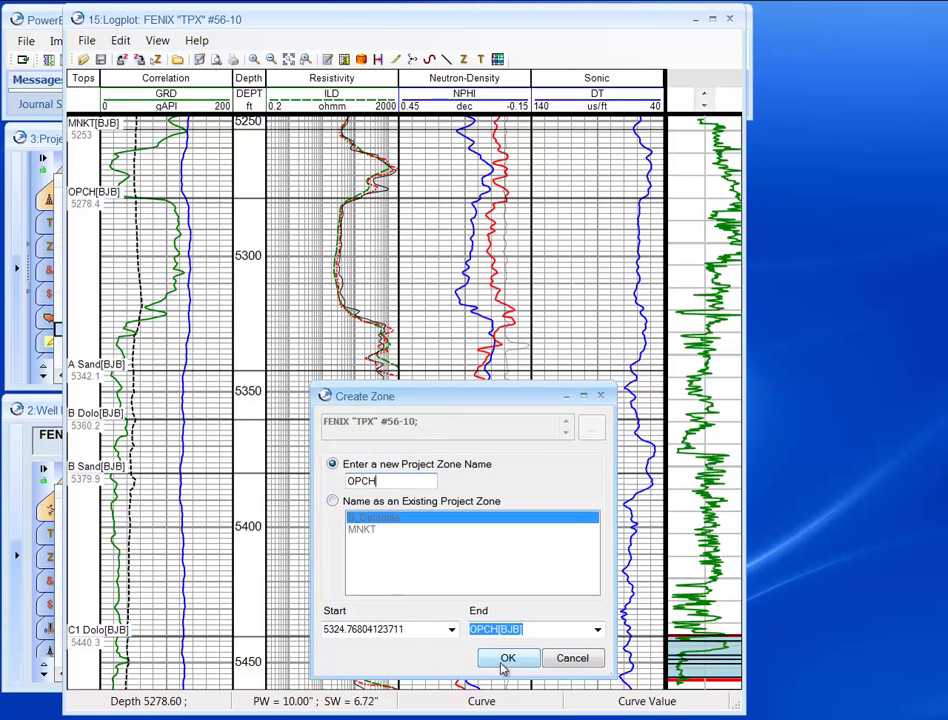
{"action": "left_click", "coordinate": [508, 657]}
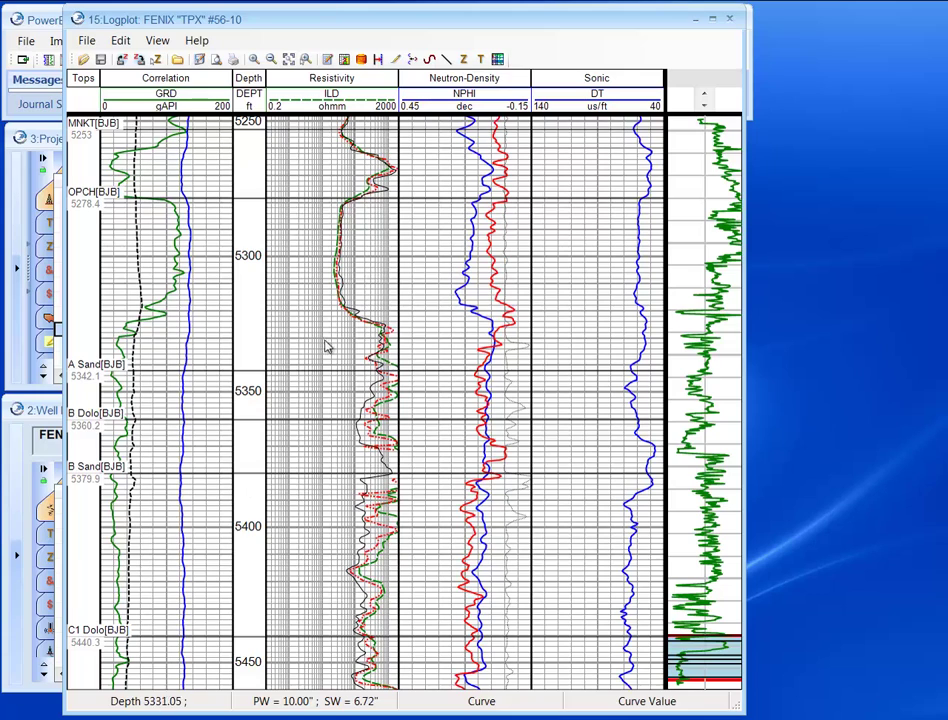
On the Format Zones tab, assign B_Dolomite to row 1 and OPCH to row 2, both using zone depths.
{"action": "right_click", "coordinate": [296, 230]}
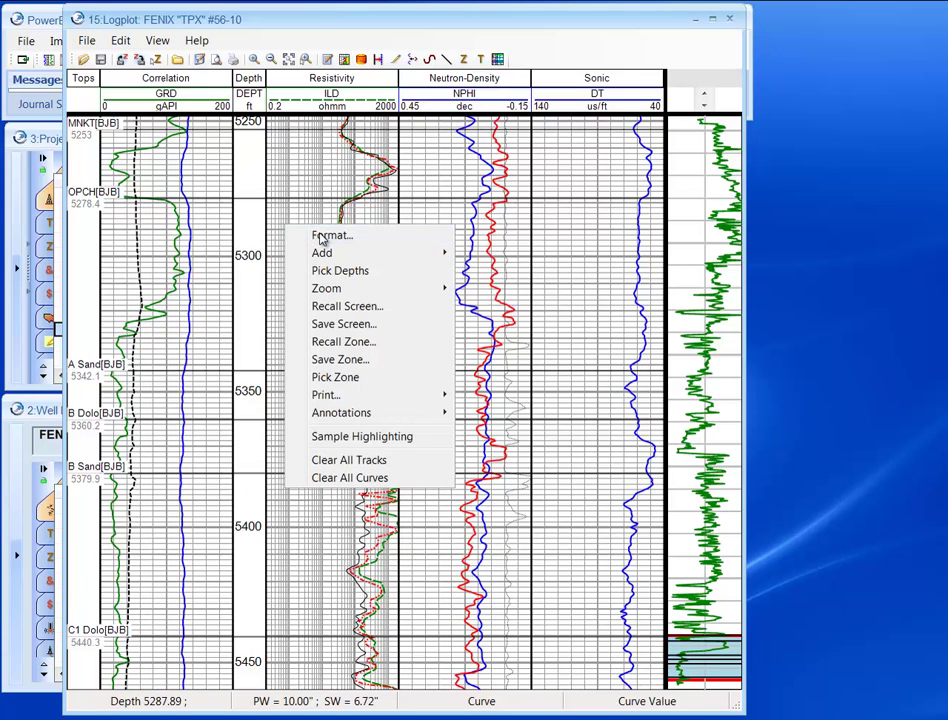
{"action": "left_click", "coordinate": [296, 235]}
{"action": "left_click", "coordinate": [531, 234]}
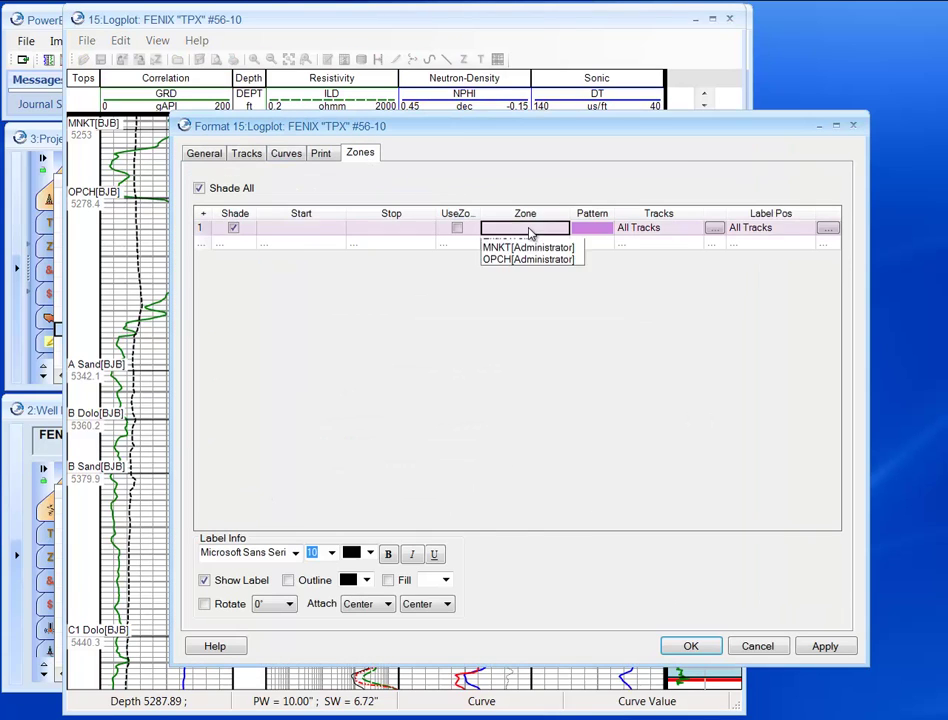
{"action": "left_click", "coordinate": [531, 245]}
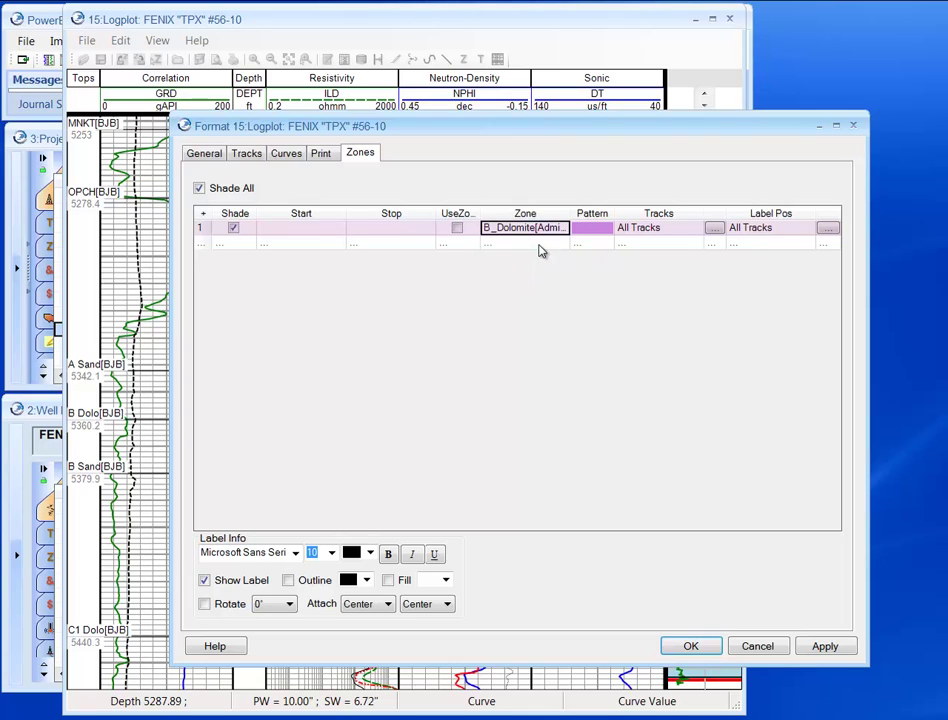
{"action": "left_click", "coordinate": [561, 244]}
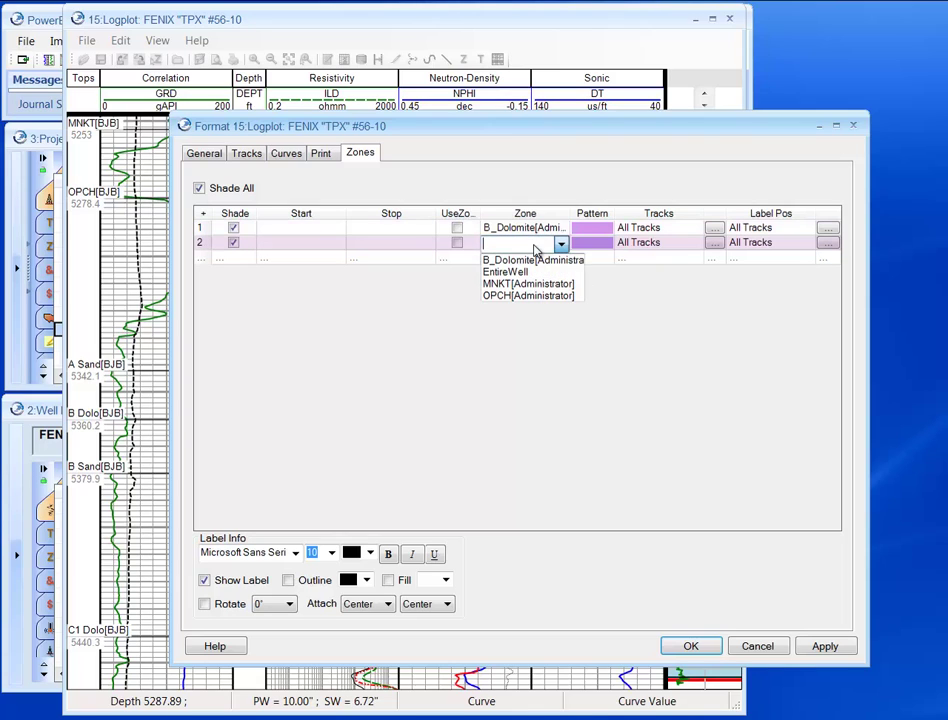
{"action": "left_click", "coordinate": [536, 297]}
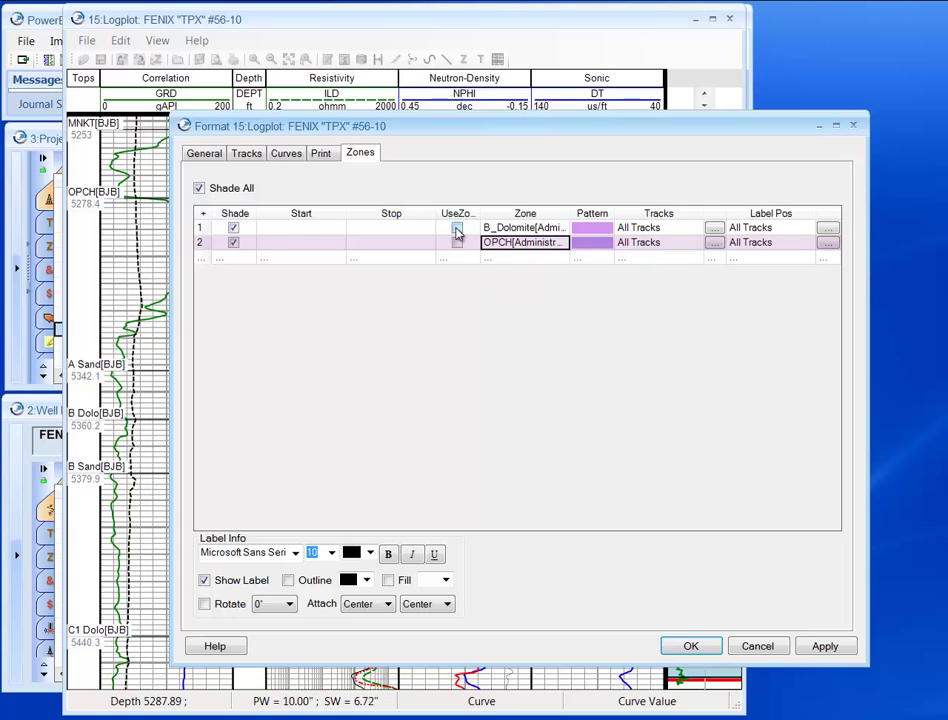
{"action": "left_click", "coordinate": [457, 228]}
{"action": "left_click_drag", "start_coordinate": [540, 126], "coordinate": [645, 67]}
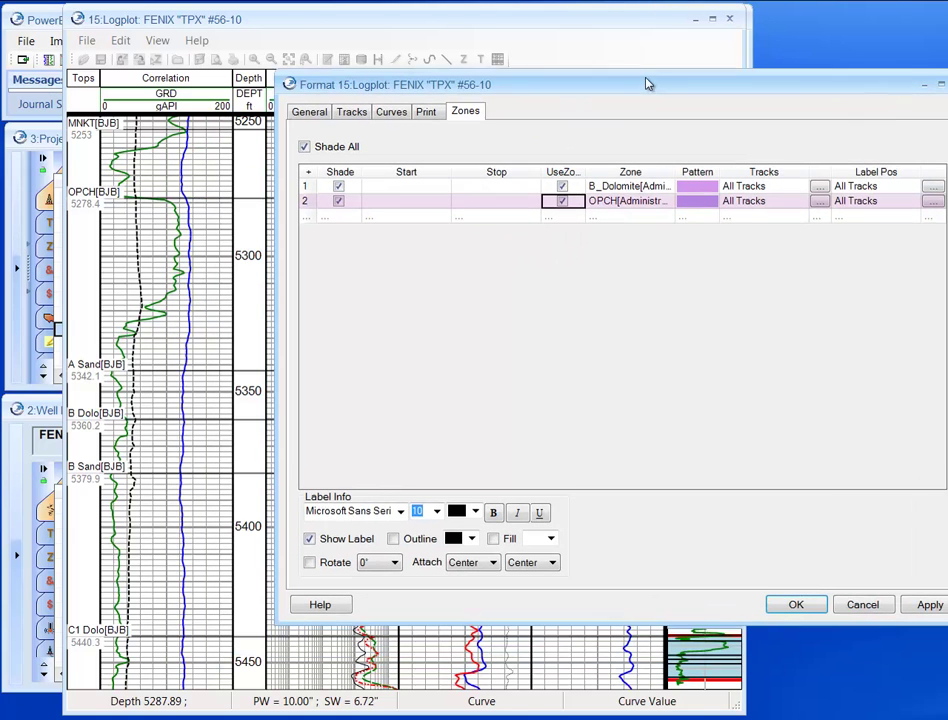
Give the B_Dolomite zone a blue brick fill pattern.
{"action": "double_click", "coordinate": [697, 169]}
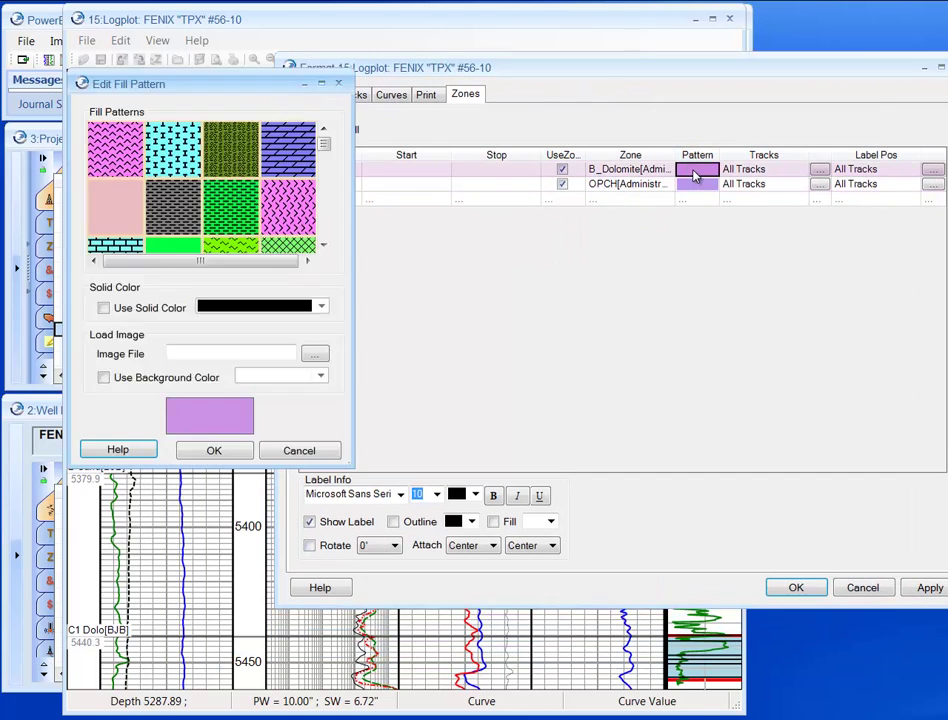
{"action": "left_click", "coordinate": [282, 150]}
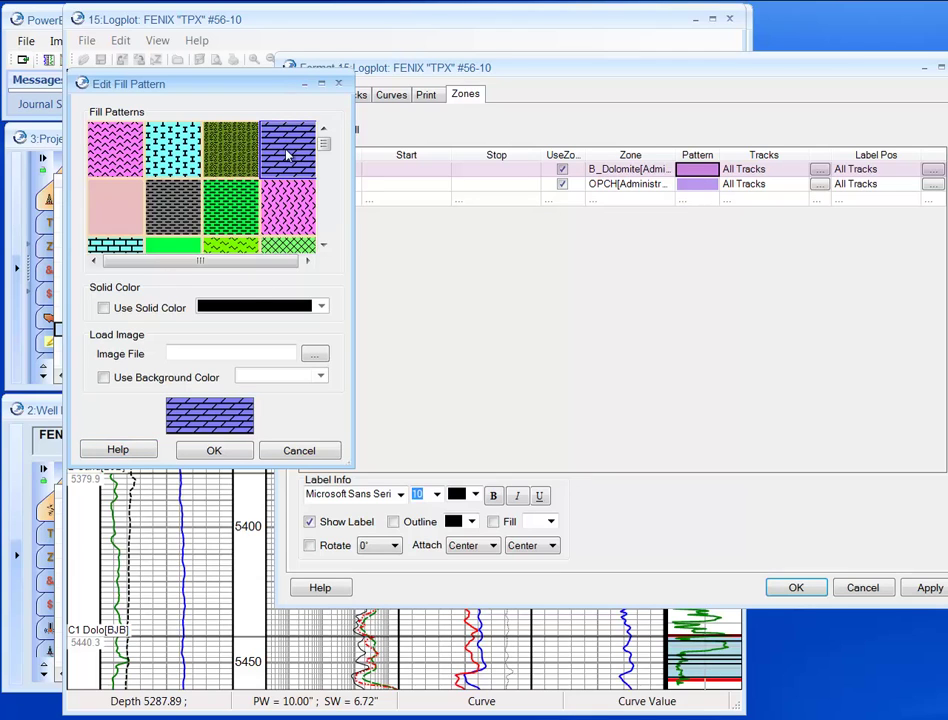
{"action": "left_click", "coordinate": [218, 452]}
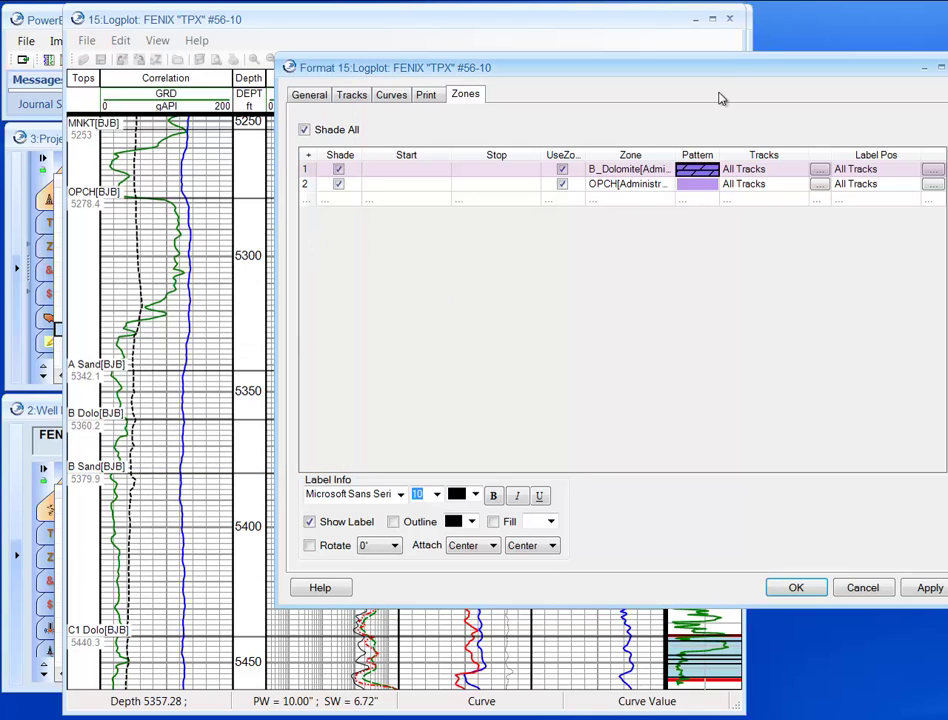
{"action": "left_click_drag", "start_coordinate": [734, 70], "coordinate": [603, 76]}
Give the OPCH zone a solid orange fill.
{"action": "double_click", "coordinate": [584, 193]}
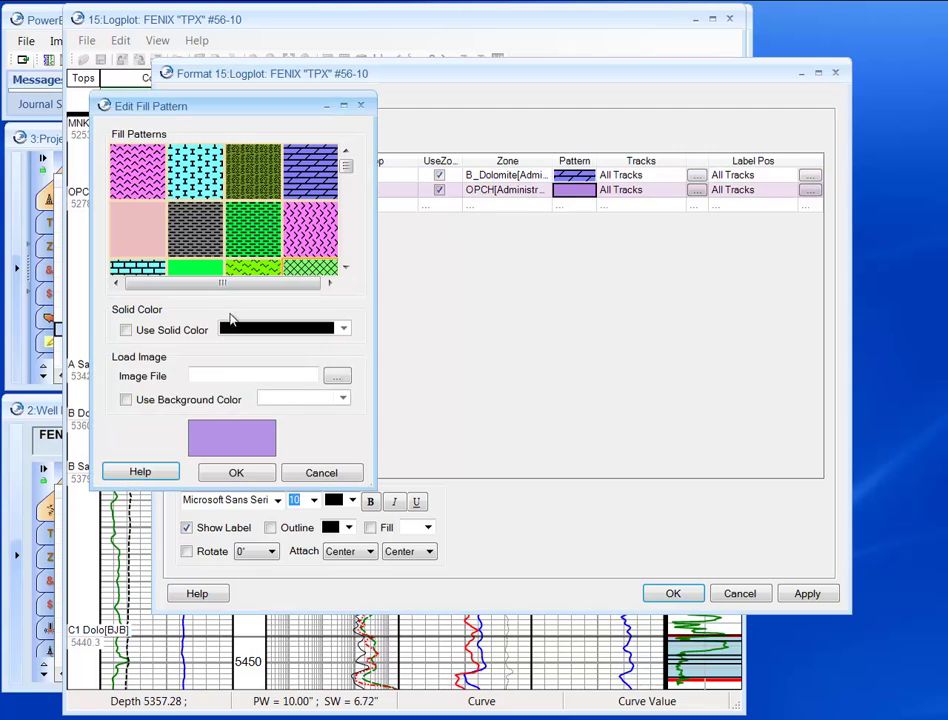
{"action": "left_click", "coordinate": [125, 330]}
{"action": "left_click", "coordinate": [261, 330]}
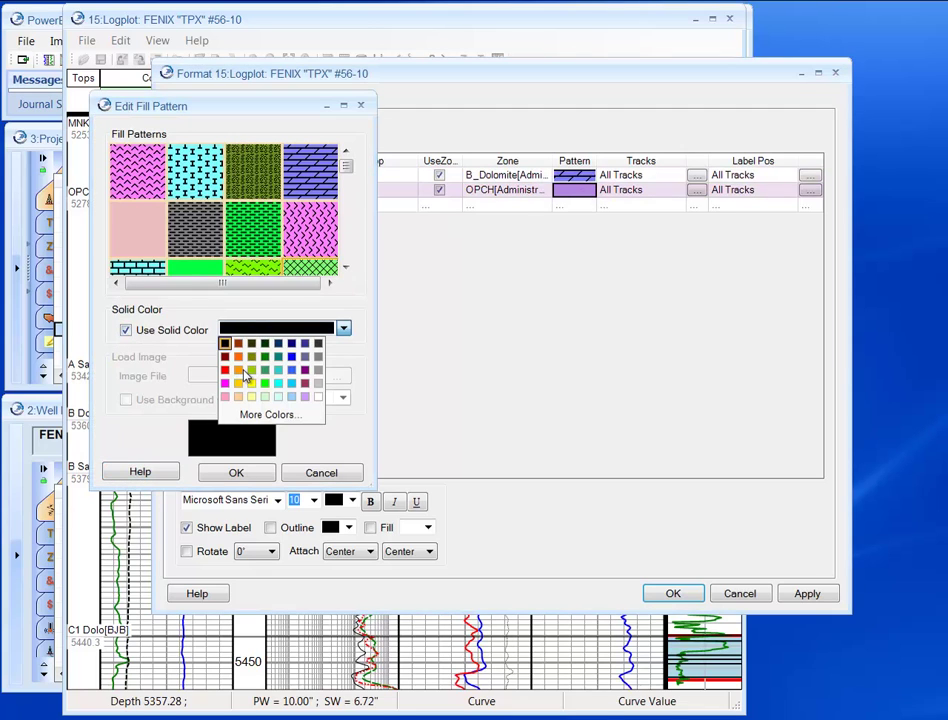
{"action": "left_click", "coordinate": [240, 371]}
{"action": "left_click", "coordinate": [233, 476]}
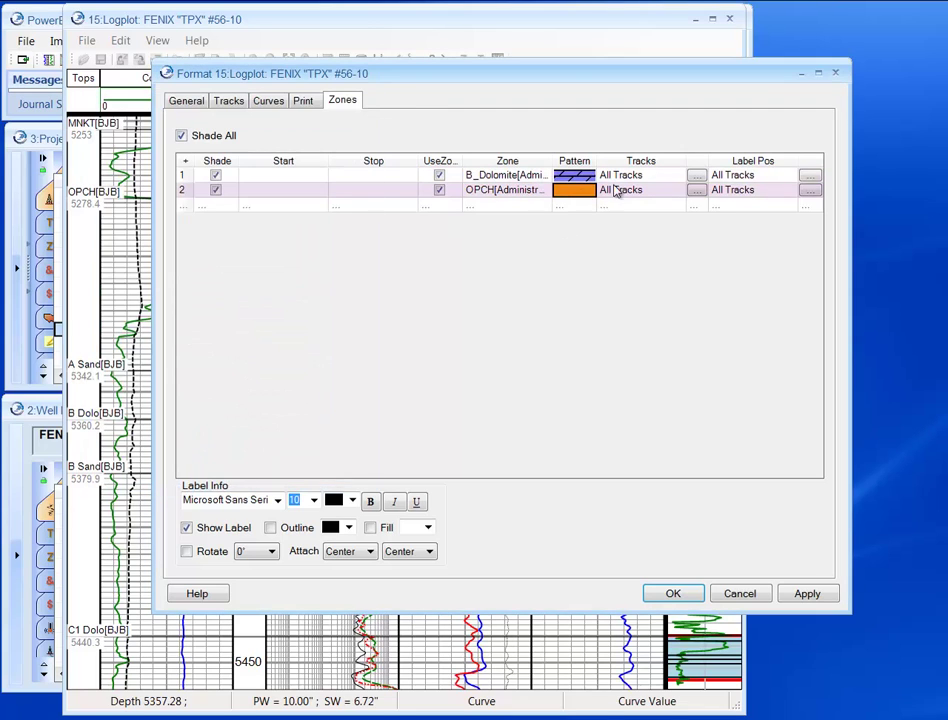
Restrict B_Dolomite and OPCH shading to the Tops track only.
{"action": "left_click", "coordinate": [695, 175]}
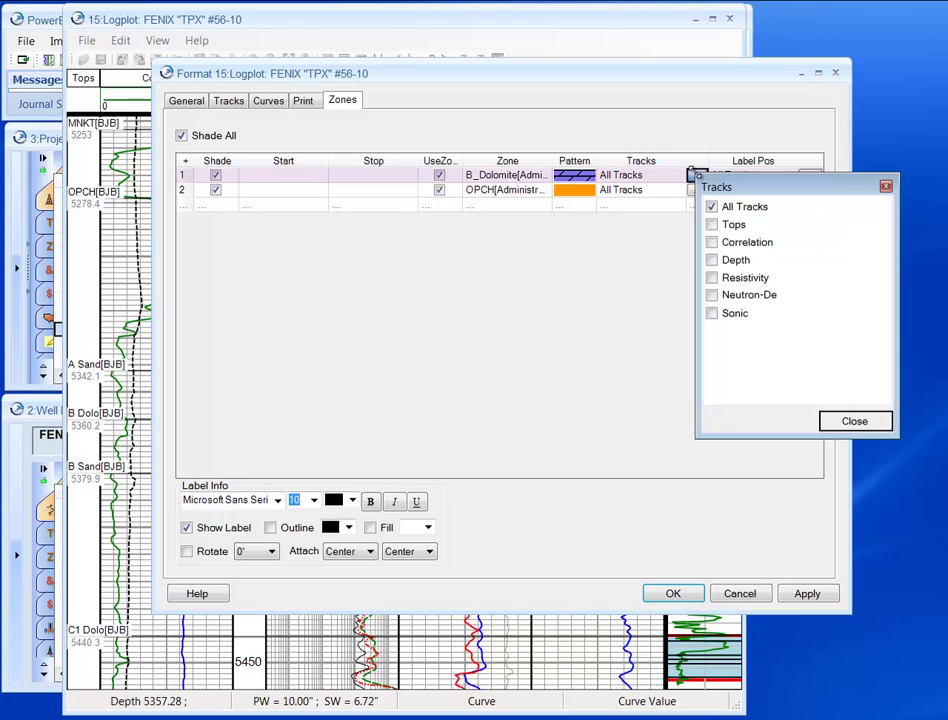
{"action": "left_click", "coordinate": [712, 225]}
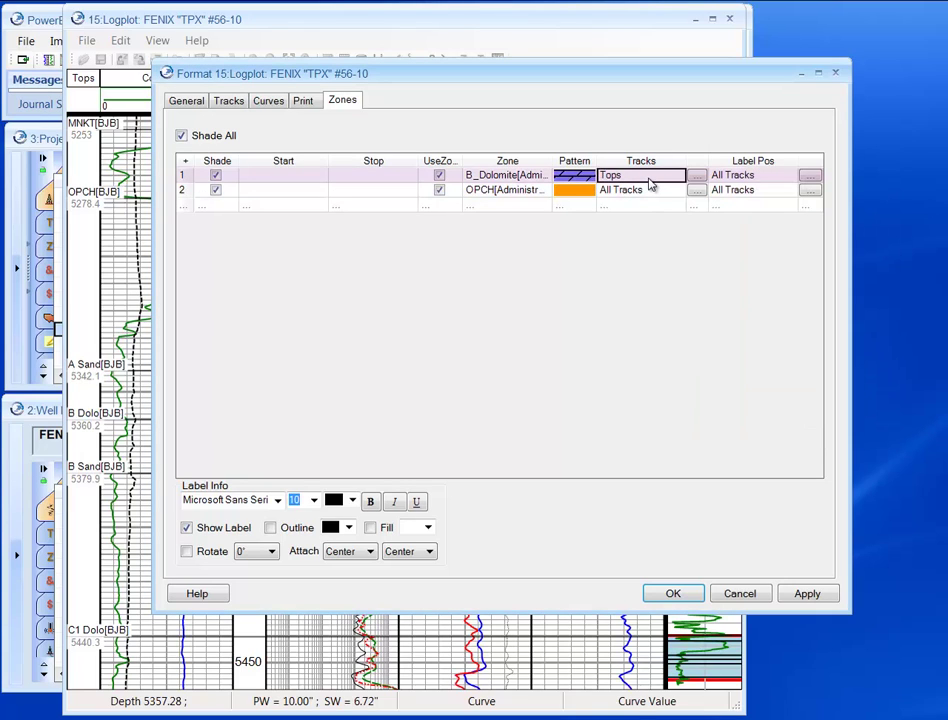
{"action": "left_click", "coordinate": [652, 190]}
{"action": "type", "text": "Tops"}
Set the label position of both B_Dolomite and OPCH to the Tops track.
{"action": "left_click", "coordinate": [730, 177]}
{"action": "type", "text": "Tops"}
{"action": "left_click", "coordinate": [740, 191]}
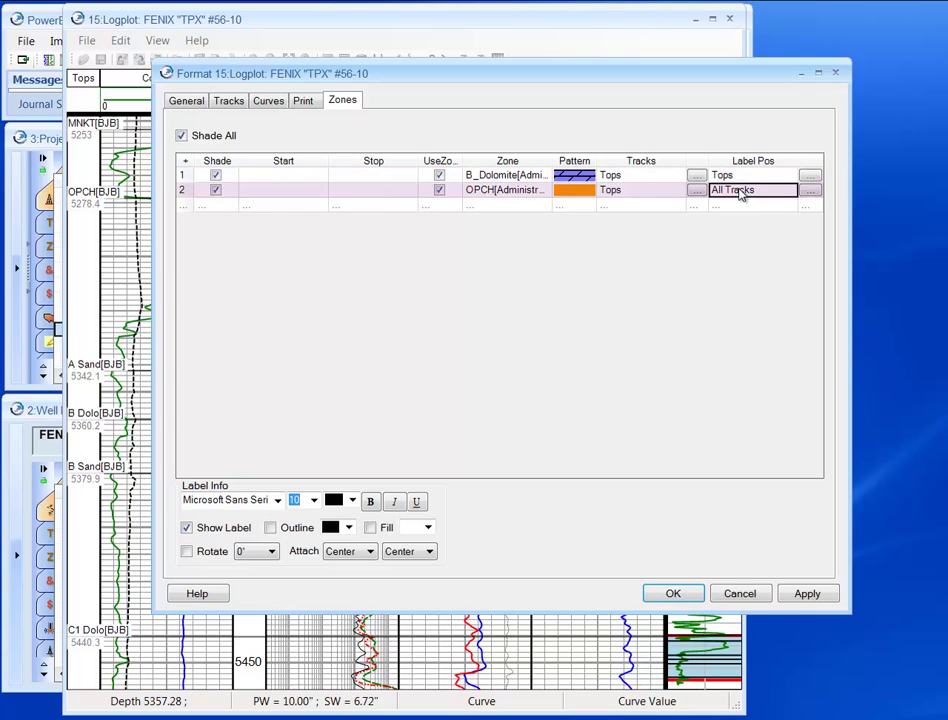
{"action": "type", "text": "Tops"}
Apply the zone formatting, then bring the FENIX log plot forward and shift it right.
{"action": "left_click", "coordinate": [670, 594]}
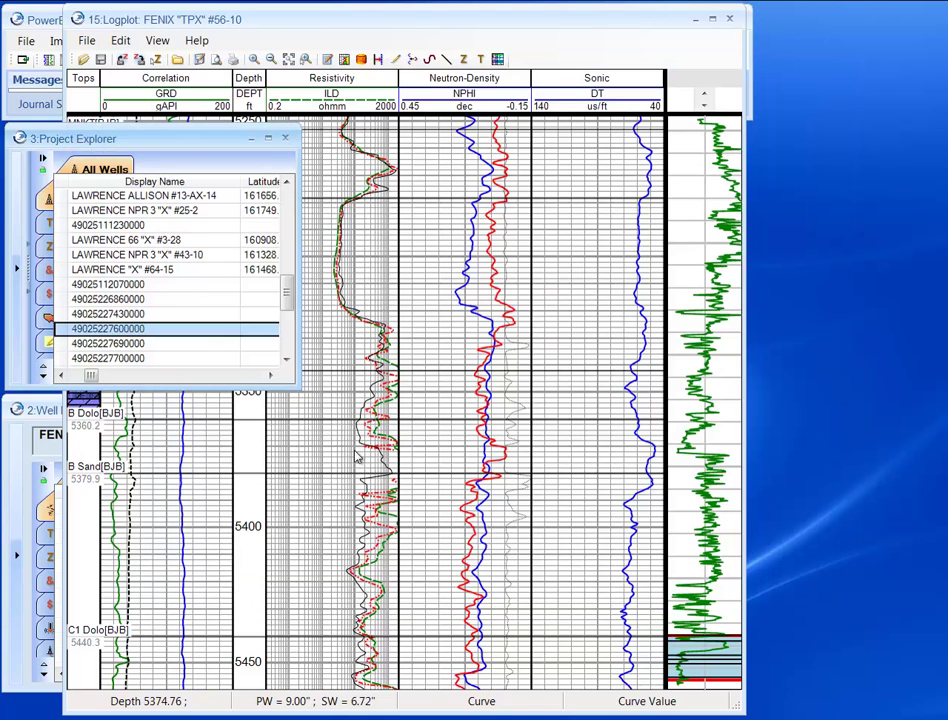
{"action": "left_click", "coordinate": [385, 296]}
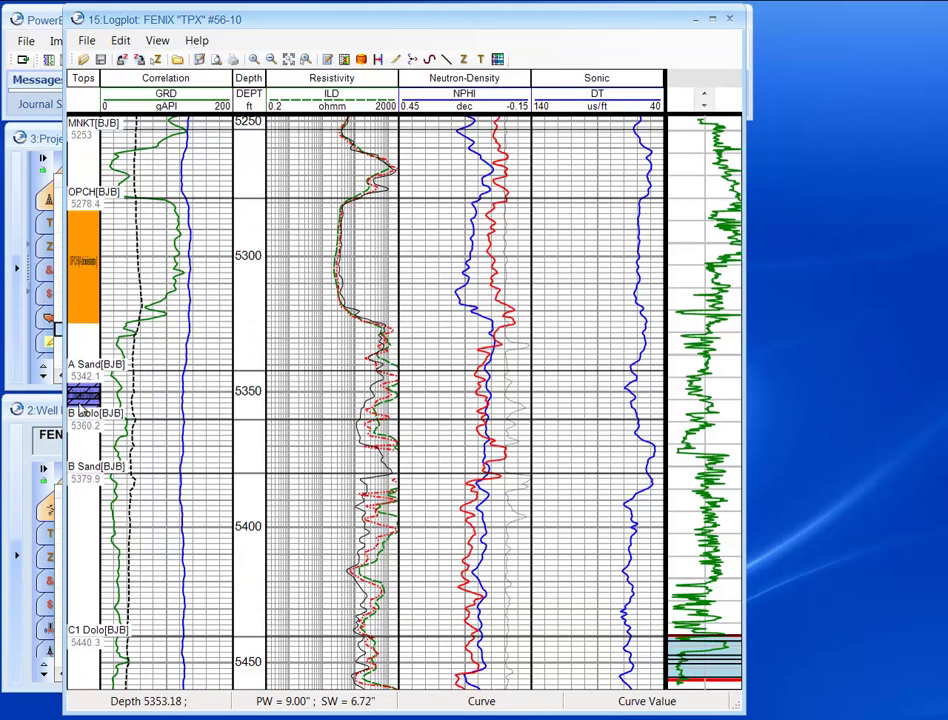
{"action": "left_click_drag", "start_coordinate": [186, 20], "coordinate": [368, 18]}
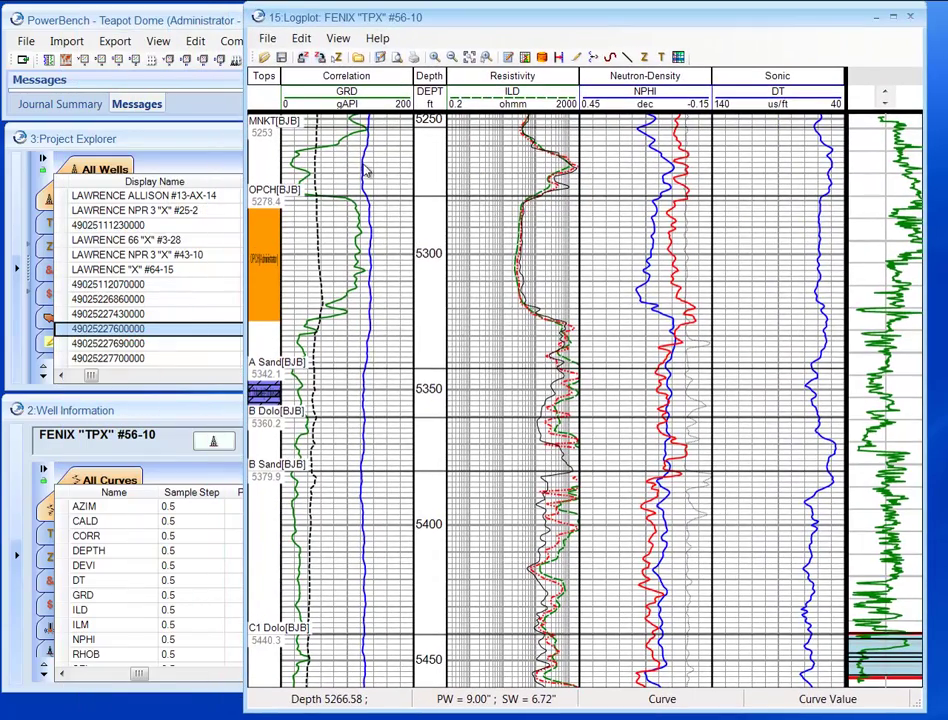
Zoom the log plot to the roughly 5275–5360 ft interval with Pick Depths.
{"action": "right_click", "coordinate": [366, 172]}
{"action": "left_click", "coordinate": [427, 209]}
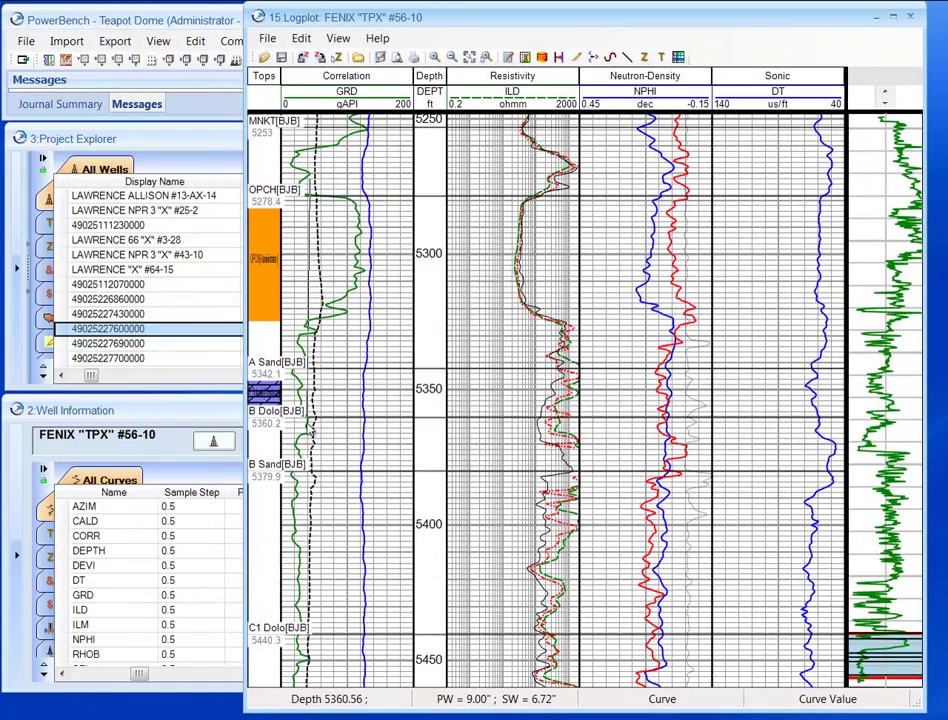
{"action": "left_click", "coordinate": [268, 418]}
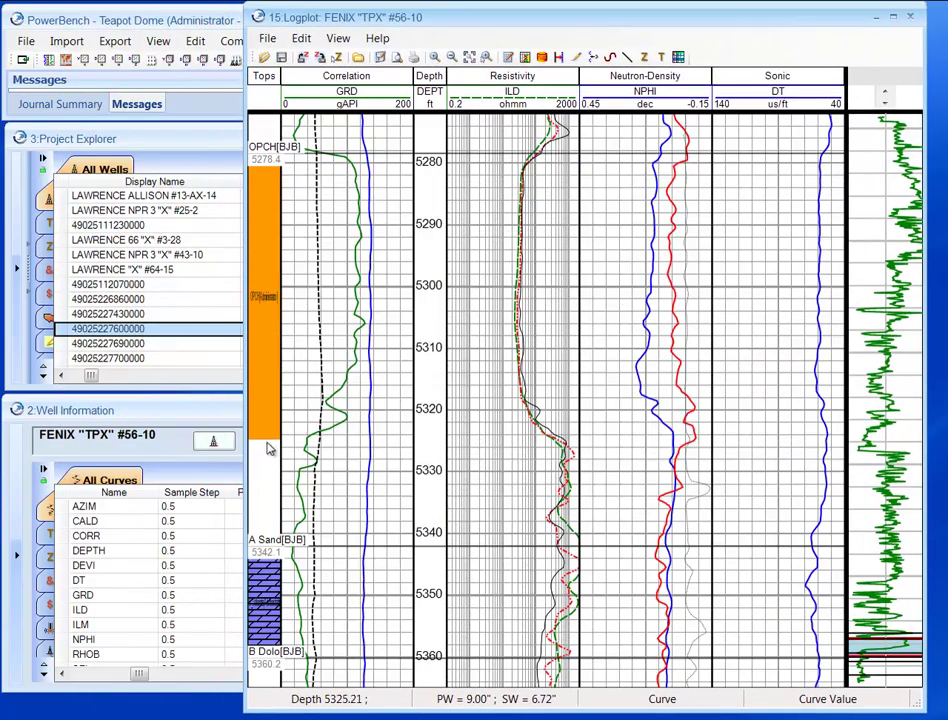